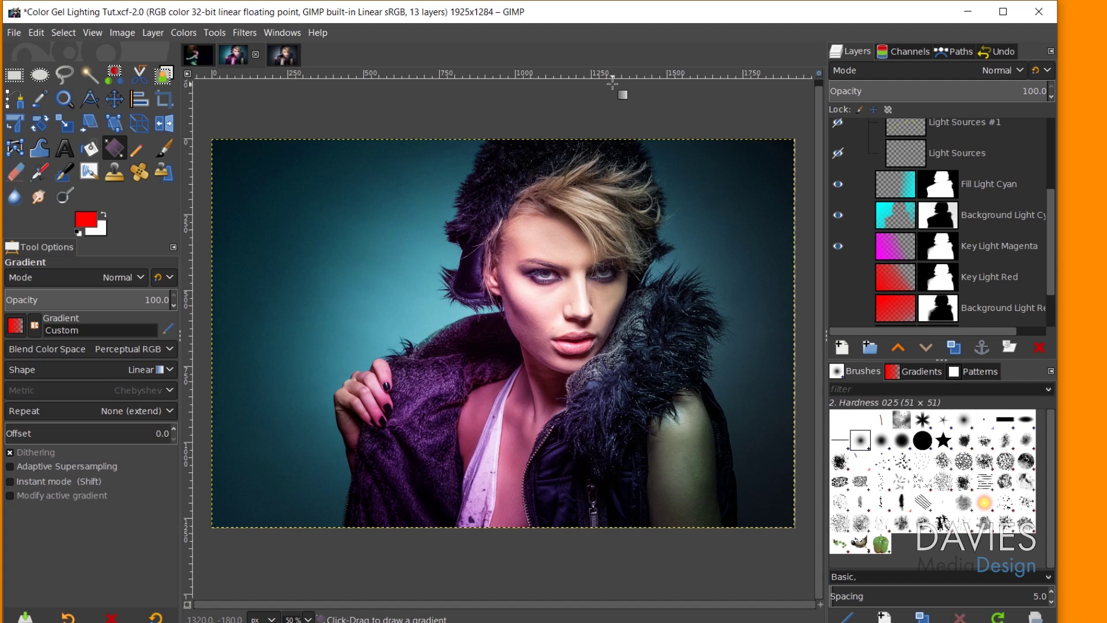
# Switch to the unedited model-600238_1920 image and add a new layer named Light Sources
pyautogui.click(282, 54)
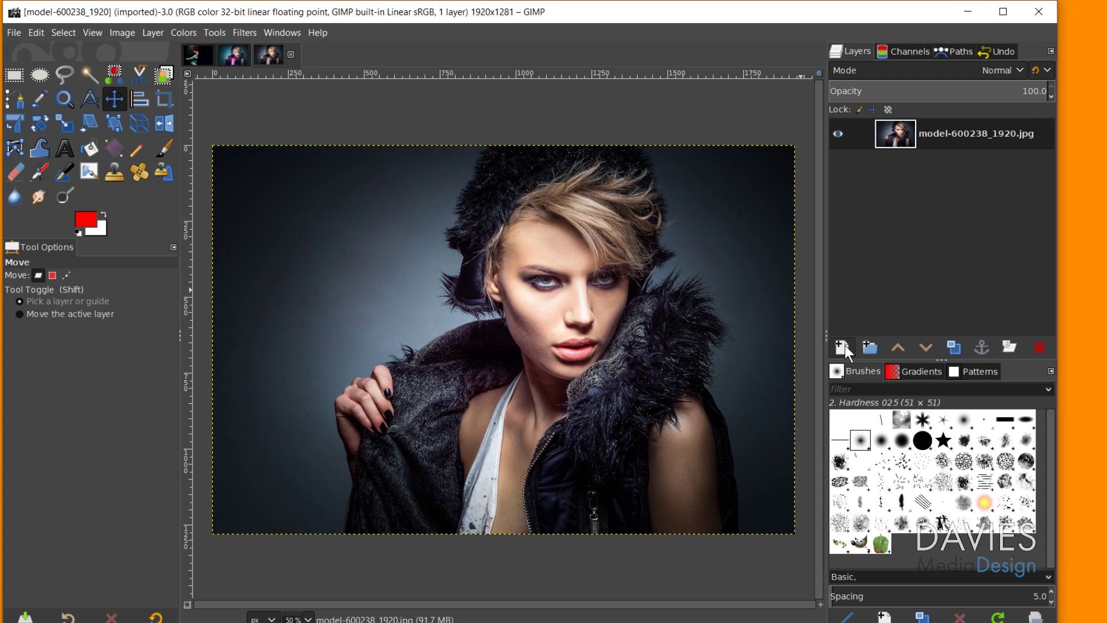
pyautogui.click(841, 347)
pyautogui.write('Light Sources')
pyautogui.press('Return')
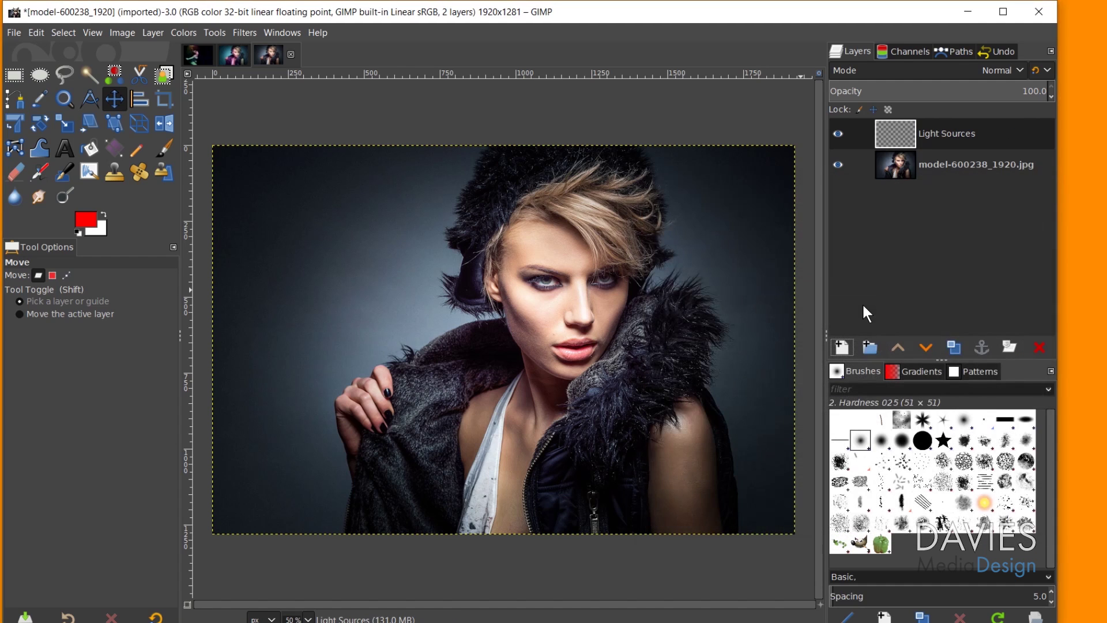
# With a size 13 Paintbrush, draw a straight red arrow from the image's lower left edge to the model's near cheek
pyautogui.click(165, 148)
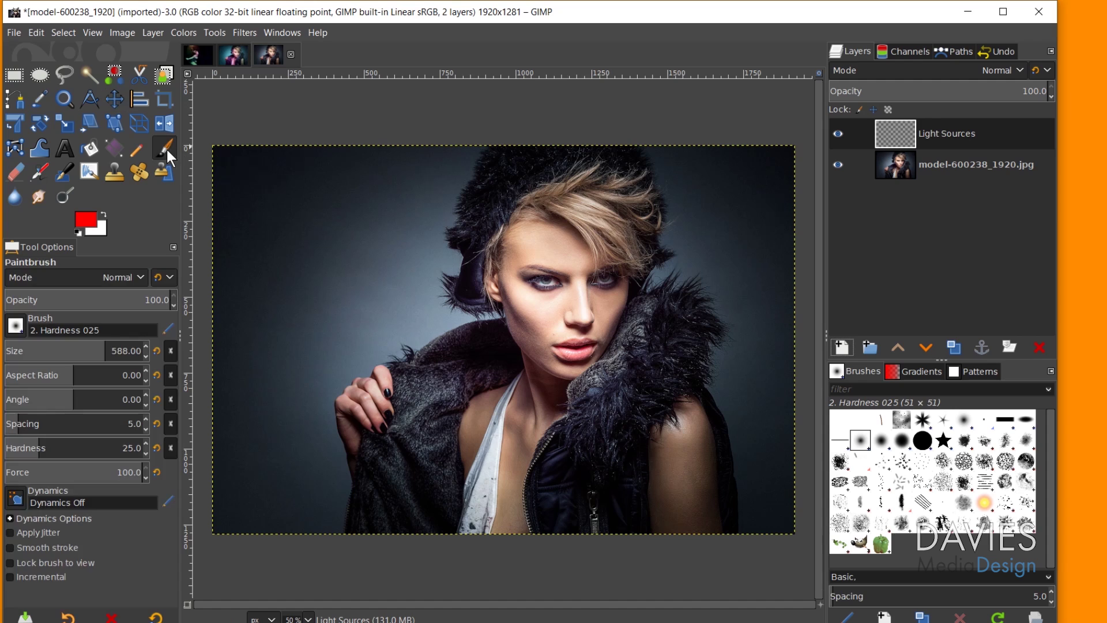
pyautogui.moveTo(58, 346); pyautogui.dragTo(18, 349)
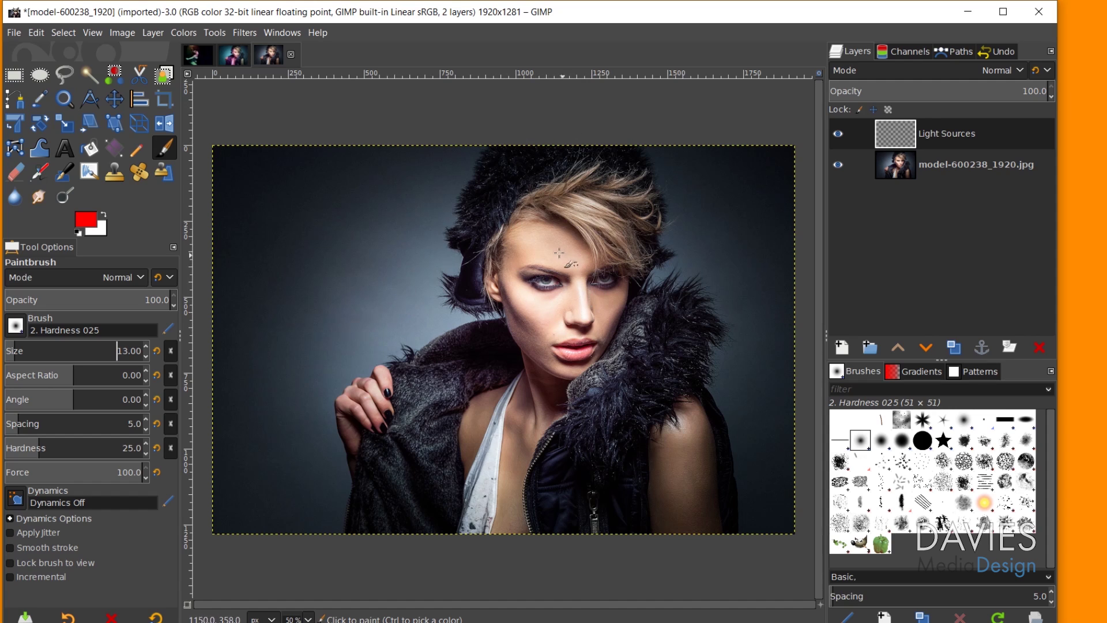
pyautogui.moveTo(571, 228); pyautogui.dragTo(490, 178)
pyautogui.hotkey('ctrl', 'z')
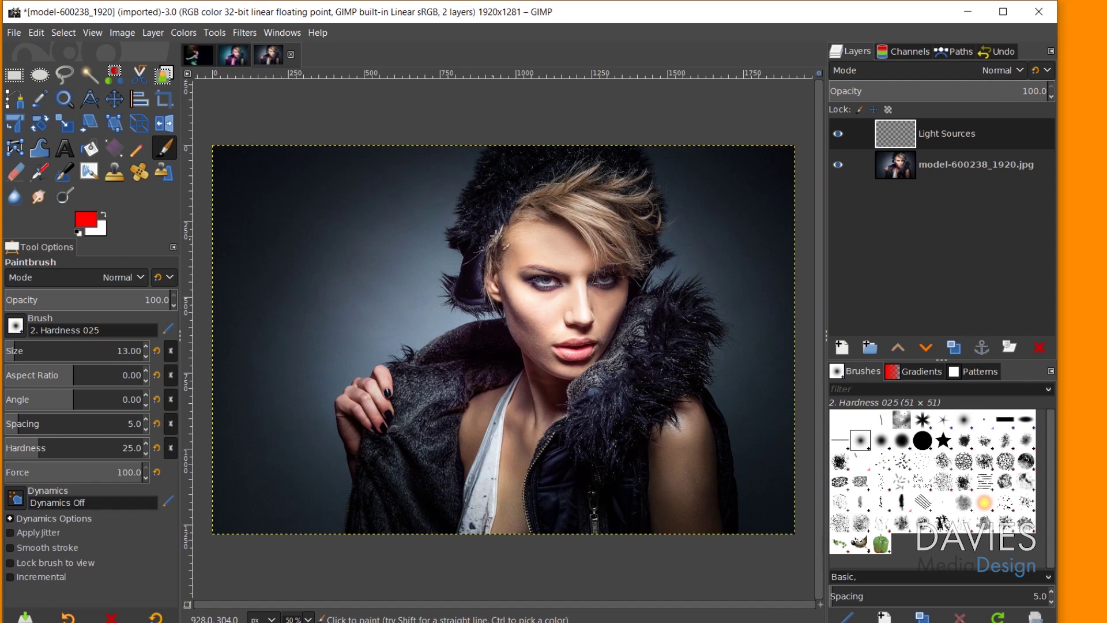
pyautogui.click(208, 507)
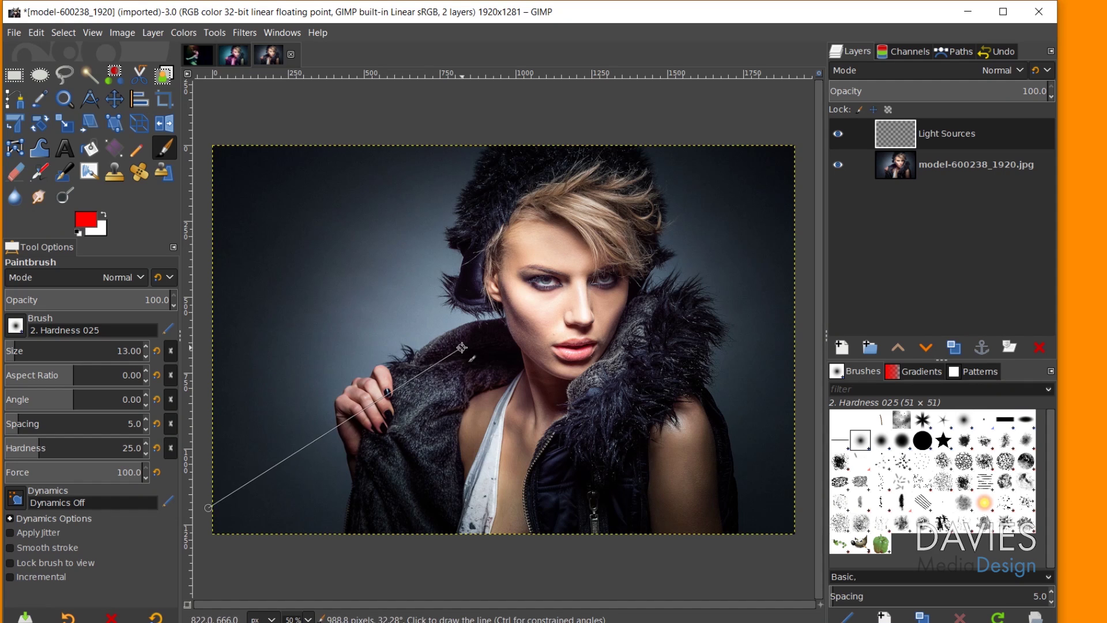
pyautogui.keyDown('shift'); pyautogui.click(538, 309); pyautogui.keyUp('shift')
pyautogui.moveTo(498, 310)
pyautogui.mouseDown()
pyautogui.moveTo(529, 310)
pyautogui.moveTo(528, 350)
pyautogui.mouseUp()
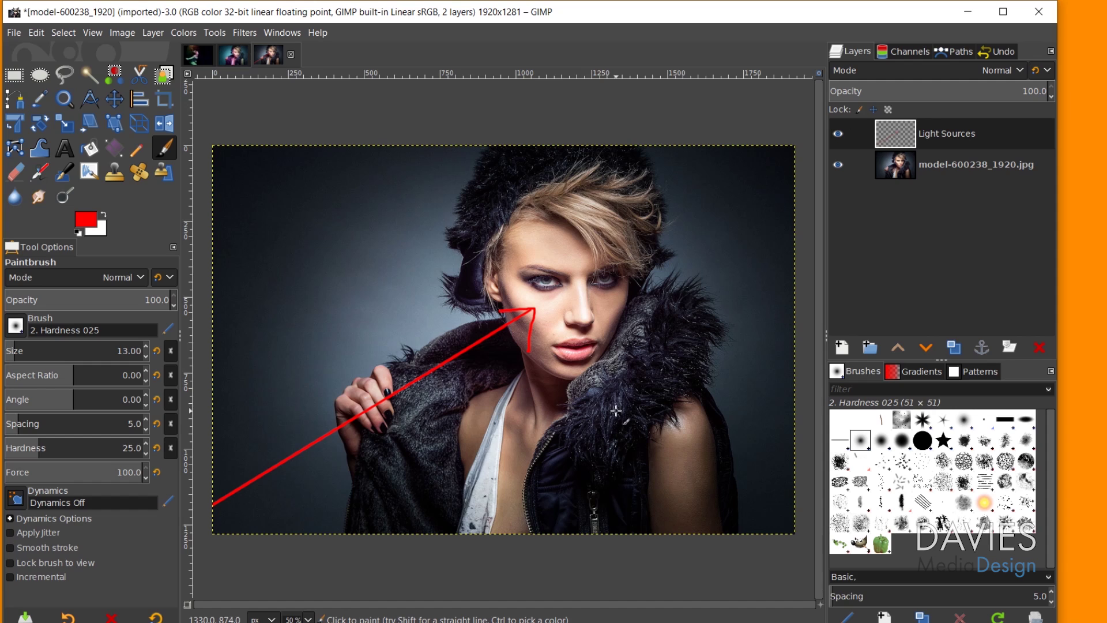
# Add the text label "Key Light" and move it just above the arrow coming from the lower left
pyautogui.click(64, 148)
pyautogui.click(256, 414)
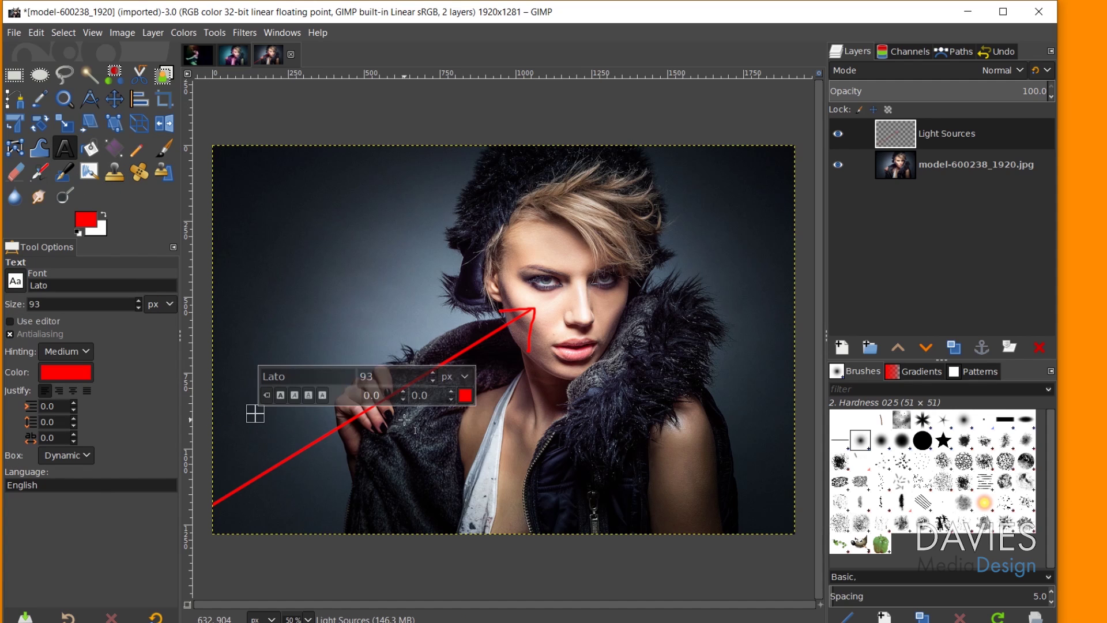
pyautogui.write('Key Light')
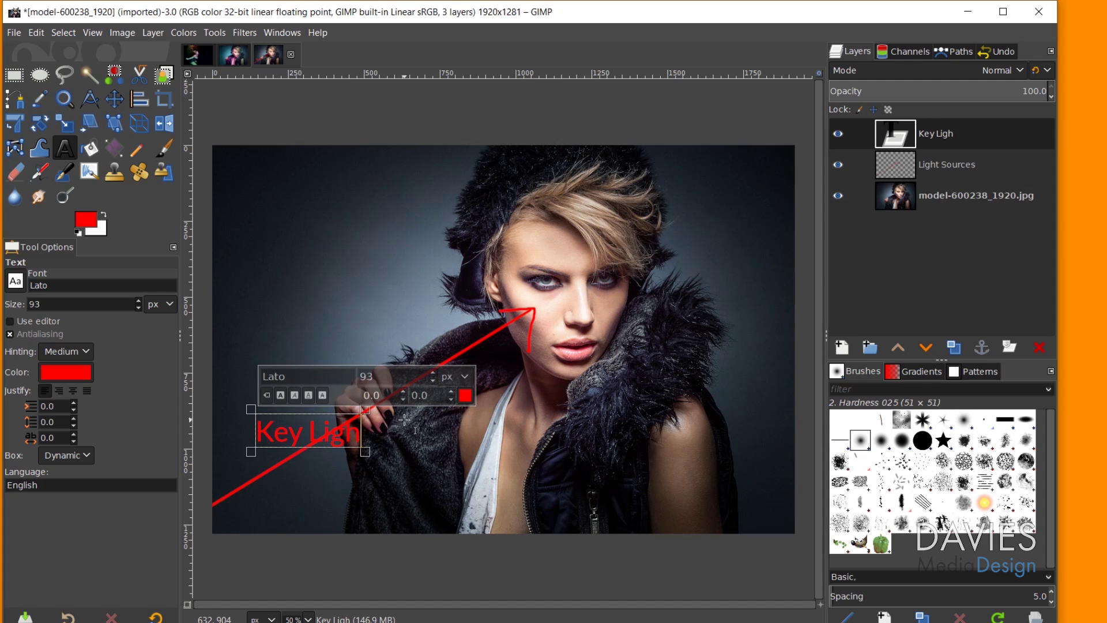
pyautogui.click(117, 95)
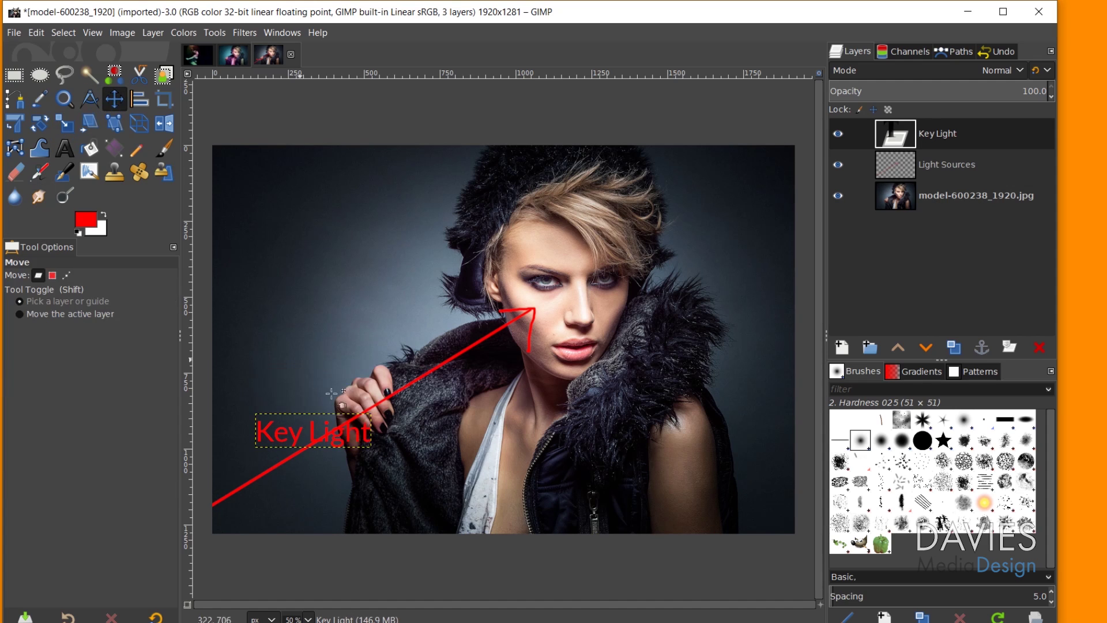
pyautogui.moveTo(357, 433); pyautogui.dragTo(335, 410)
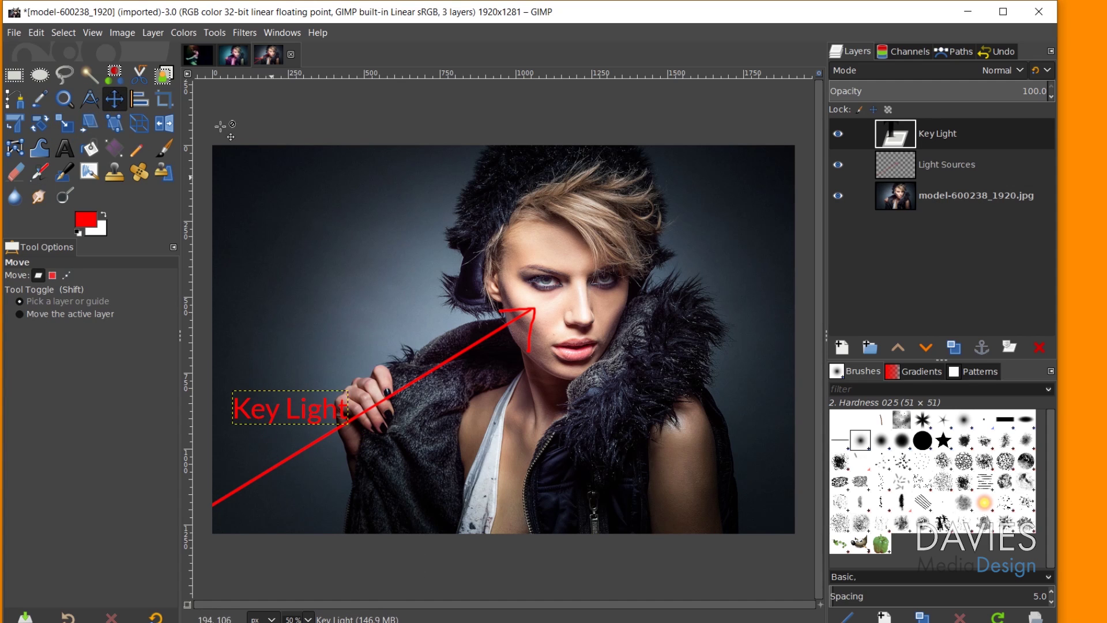
# On the Light Sources layer, paint a straight red arrow from the image's right edge to the shadowed side of the face
pyautogui.click(164, 150)
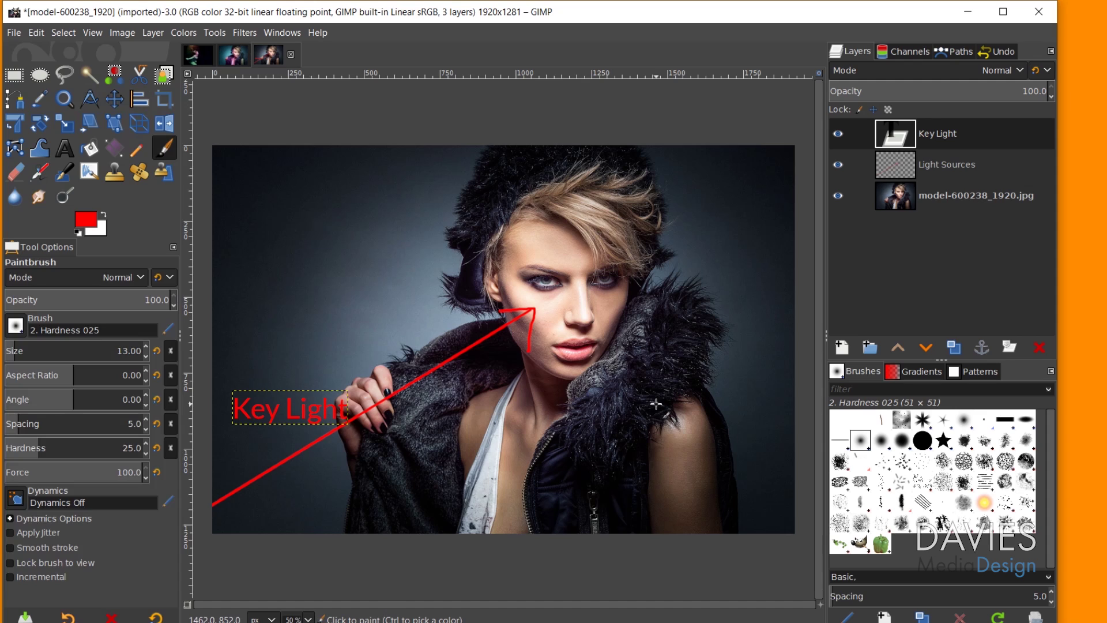
pyautogui.click(903, 164)
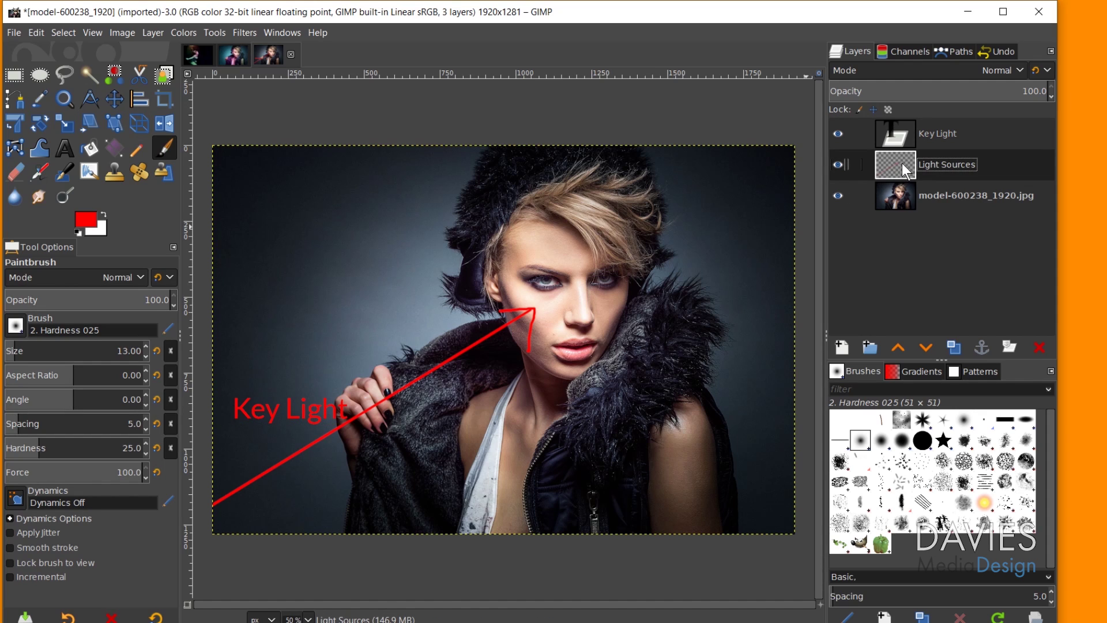
pyautogui.moveTo(639, 283)
pyautogui.mouseDown()
pyautogui.moveTo(637, 252)
pyautogui.moveTo(612, 224)
pyautogui.moveTo(581, 252)
pyautogui.moveTo(593, 350)
pyautogui.moveTo(632, 355)
pyautogui.moveTo(636, 267)
pyautogui.mouseUp()
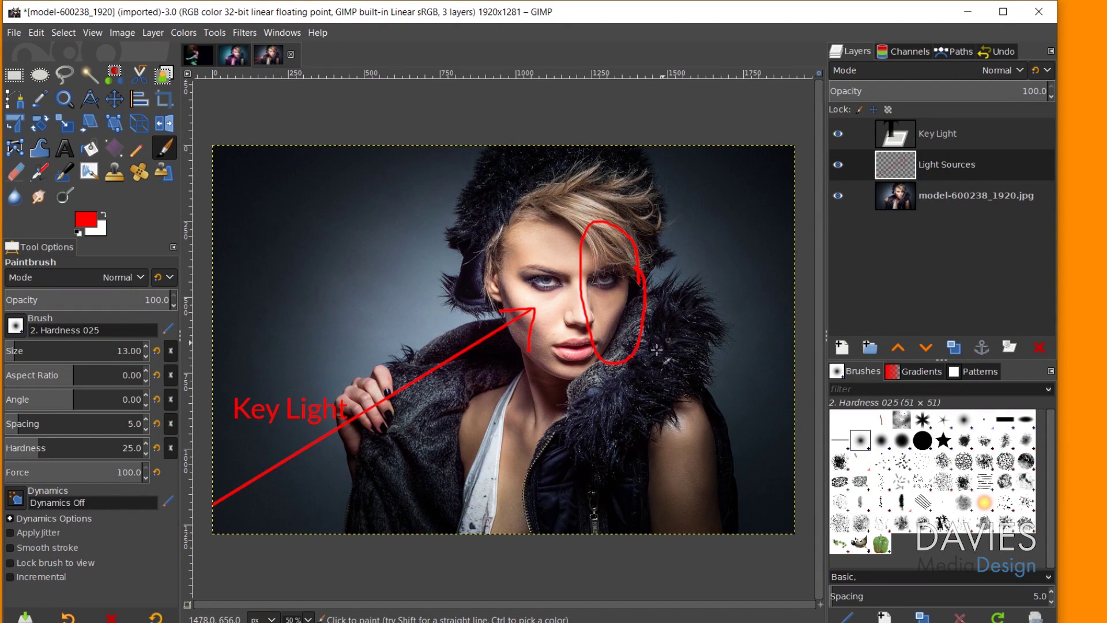
pyautogui.hotkey('ctrl', 'z')
pyautogui.moveTo(804, 434); pyautogui.dragTo(627, 307)
pyautogui.hotkey('ctrl', 'z')
pyautogui.click(800, 436)
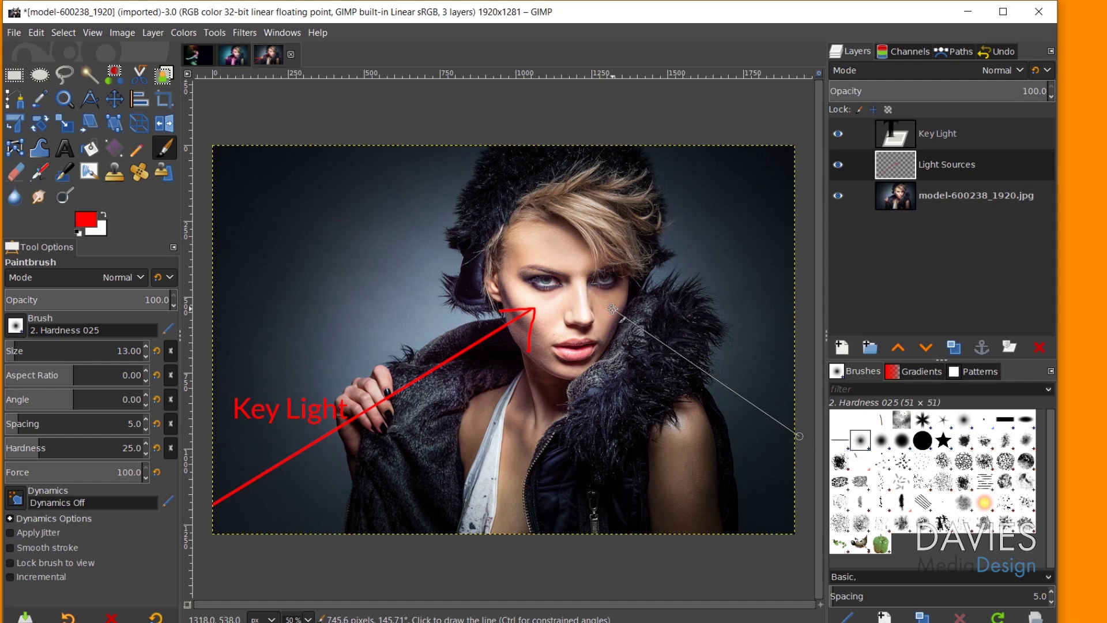
pyautogui.keyDown('shift'); pyautogui.click(613, 305); pyautogui.keyUp('shift')
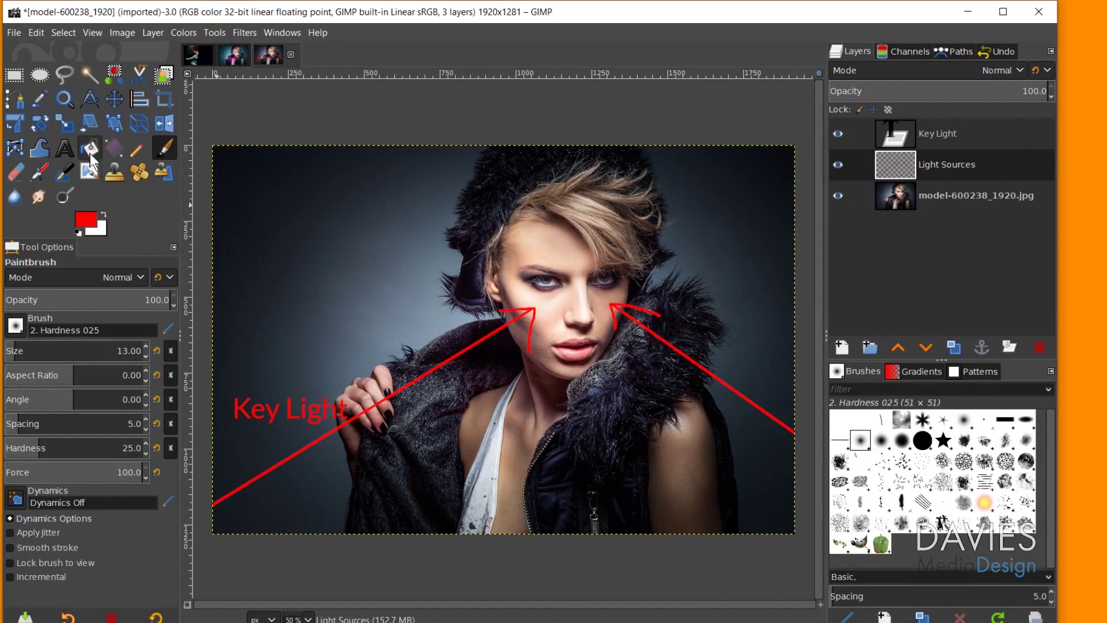
# Add the text label "Fill Light" and move it fully inside the image above the right-hand arrow
pyautogui.click(65, 148)
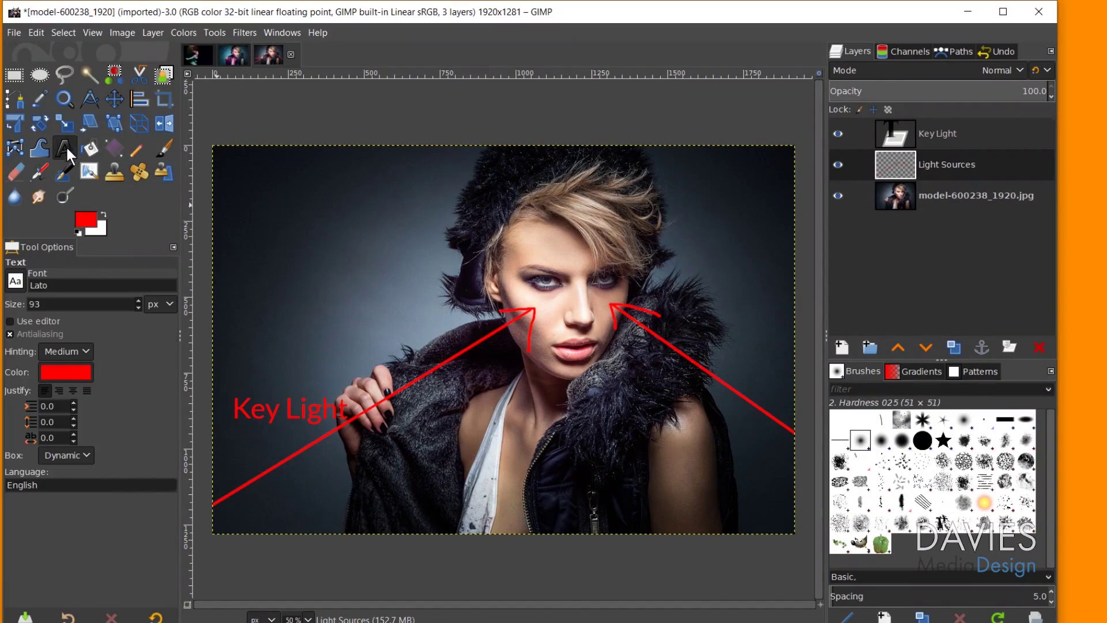
pyautogui.click(701, 323)
pyautogui.write('F')
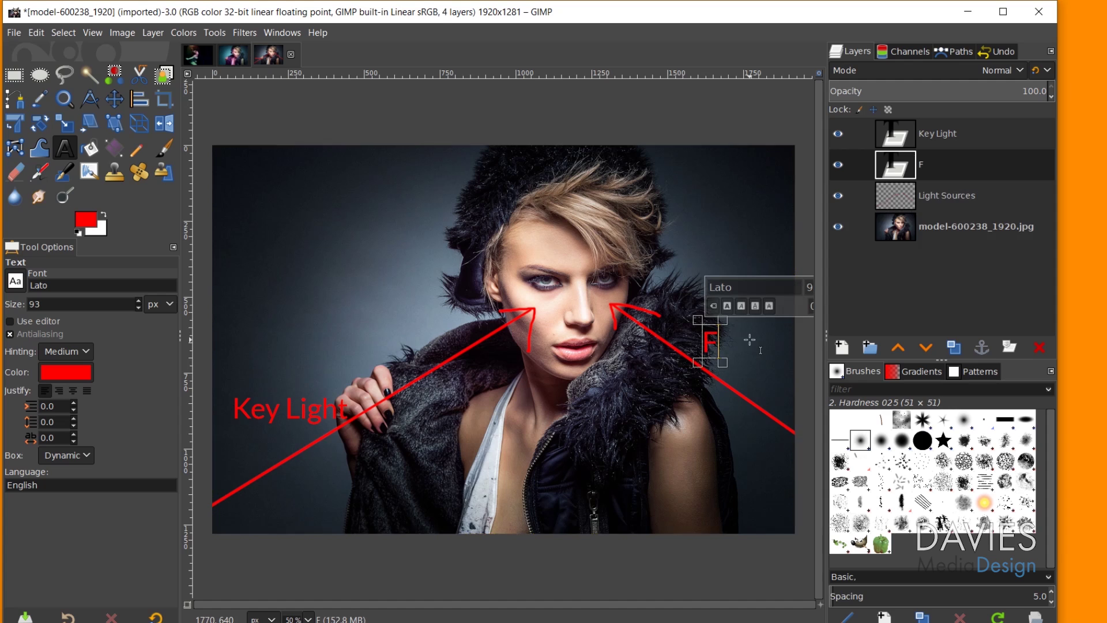
pyautogui.write('ill Light')
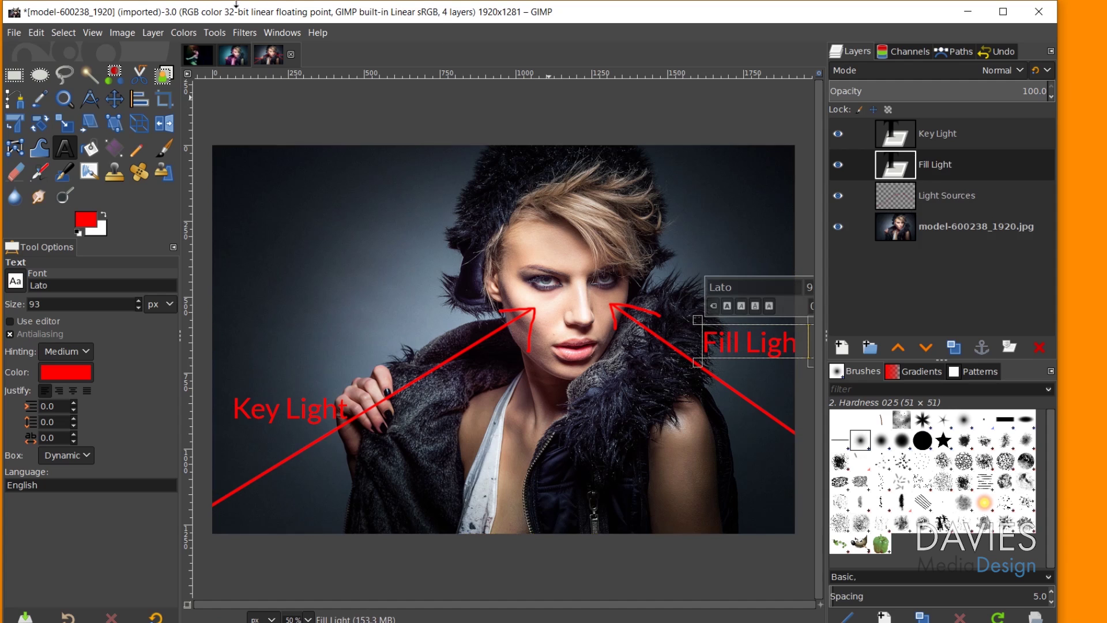
pyautogui.click(115, 98)
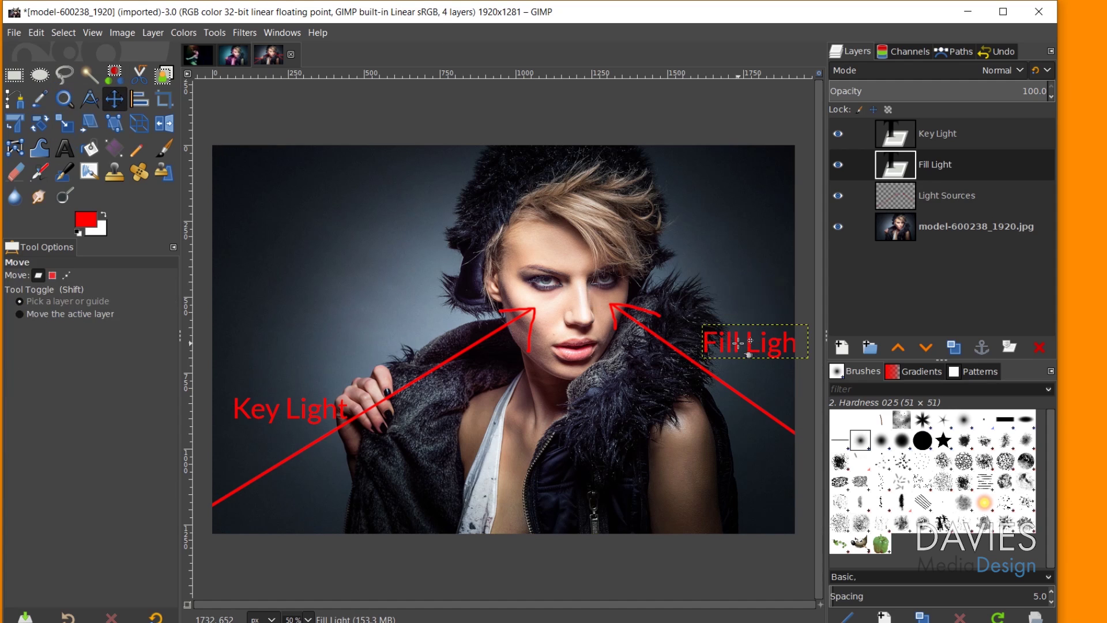
pyautogui.moveTo(736, 343); pyautogui.dragTo(706, 329)
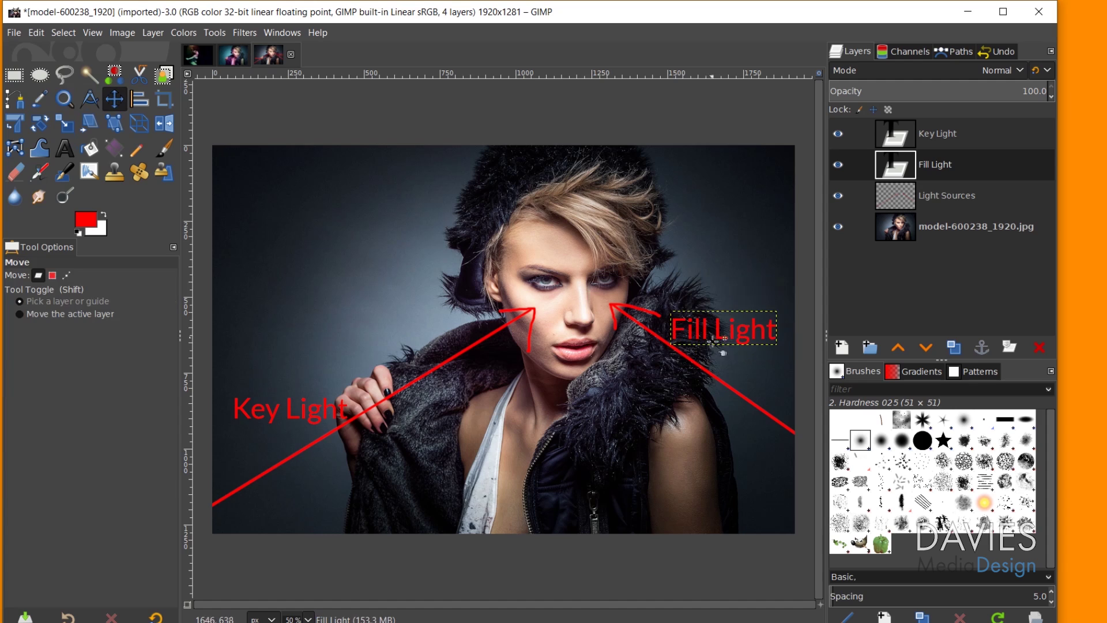
# On the Light Sources layer, paint two straight red arrows down from the image's top edge, one onto the background and one onto the face
pyautogui.click(165, 150)
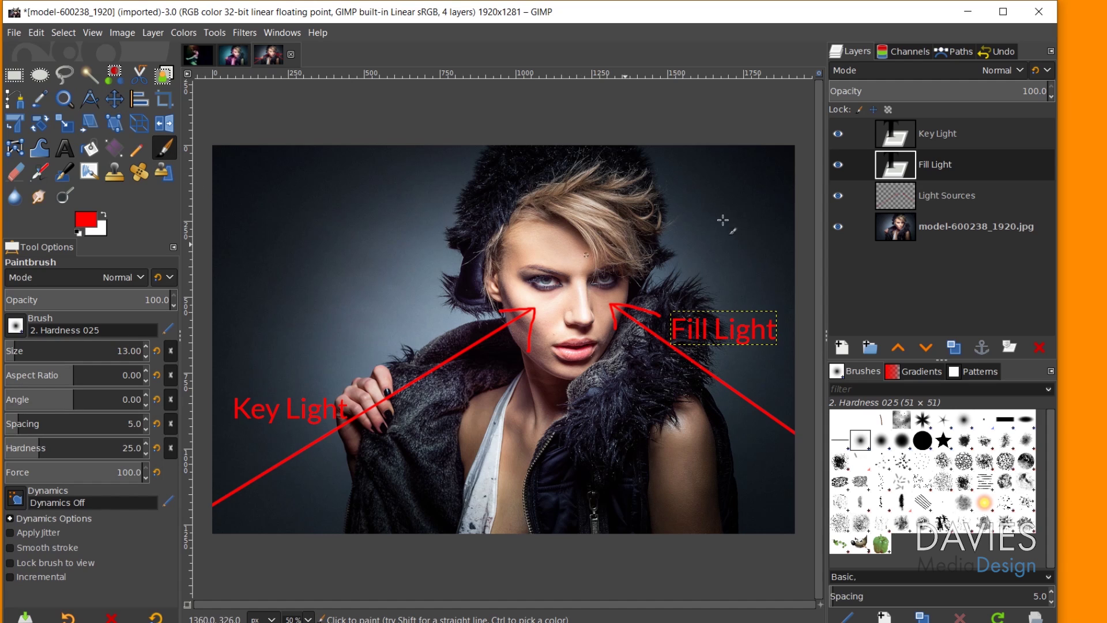
pyautogui.click(904, 194)
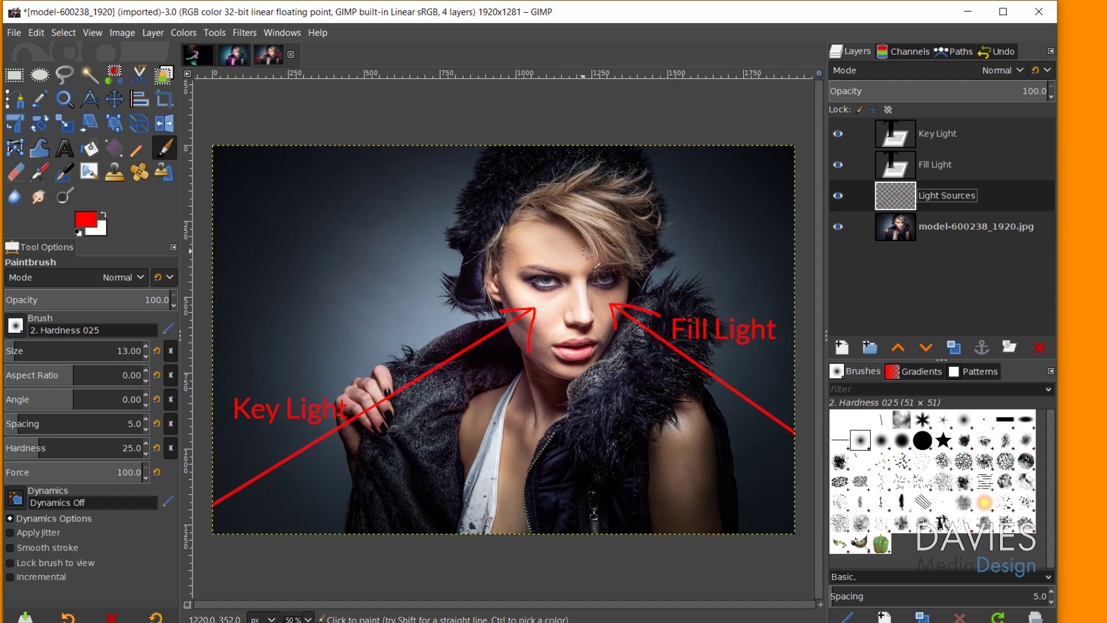
pyautogui.moveTo(488, 209)
pyautogui.mouseDown()
pyautogui.moveTo(445, 186)
pyautogui.moveTo(392, 398)
pyautogui.moveTo(605, 202)
pyautogui.moveTo(385, 196)
pyautogui.mouseUp()
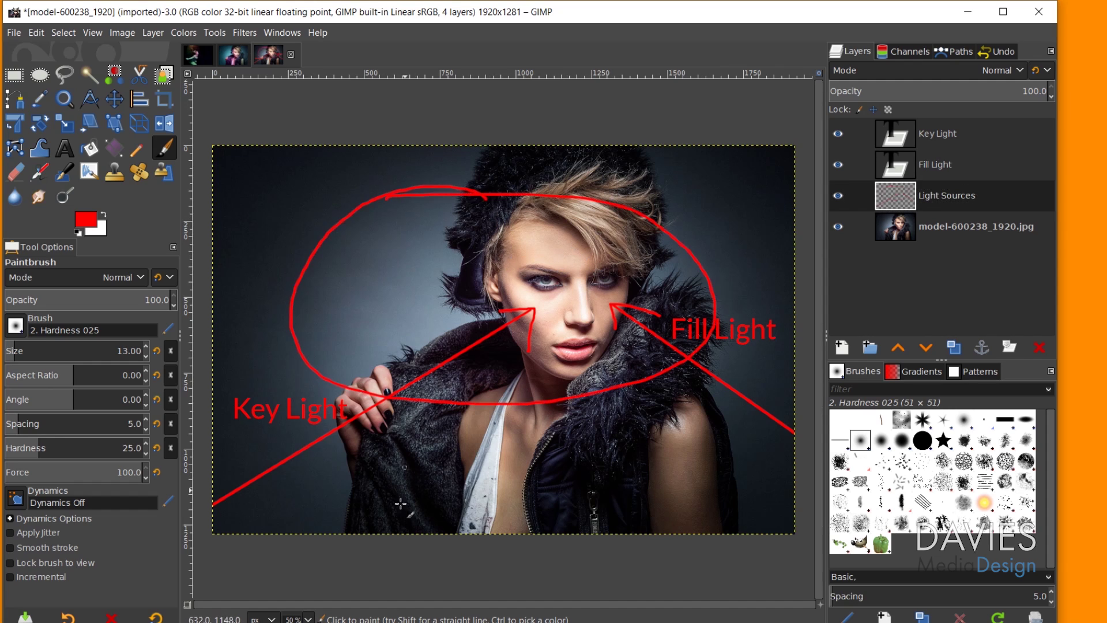
pyautogui.hotkey('ctrl', 'z')
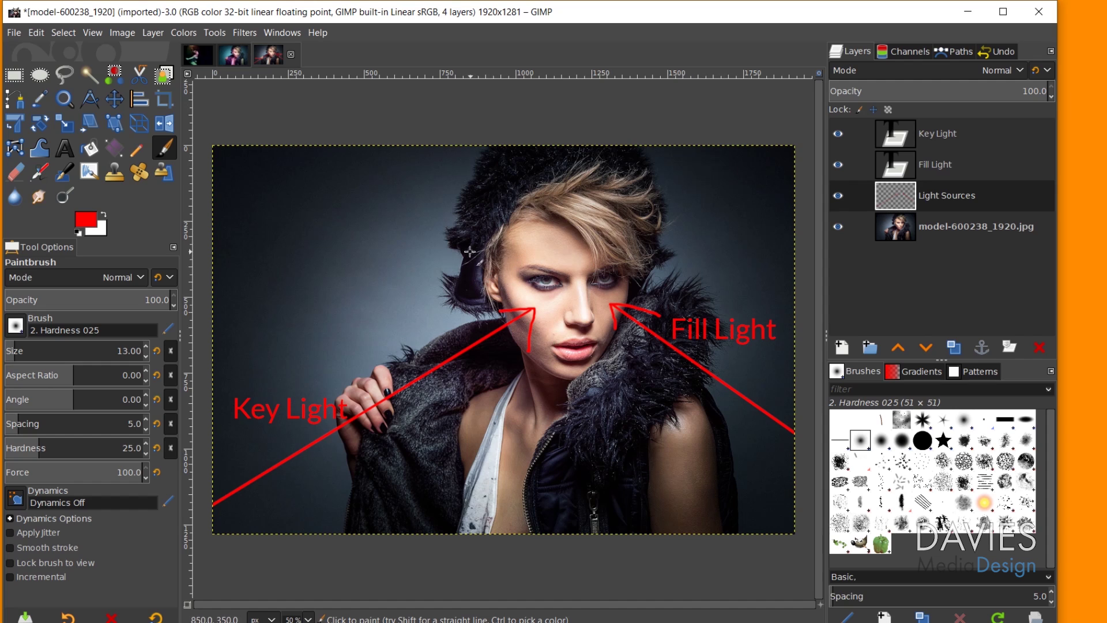
pyautogui.click(378, 124)
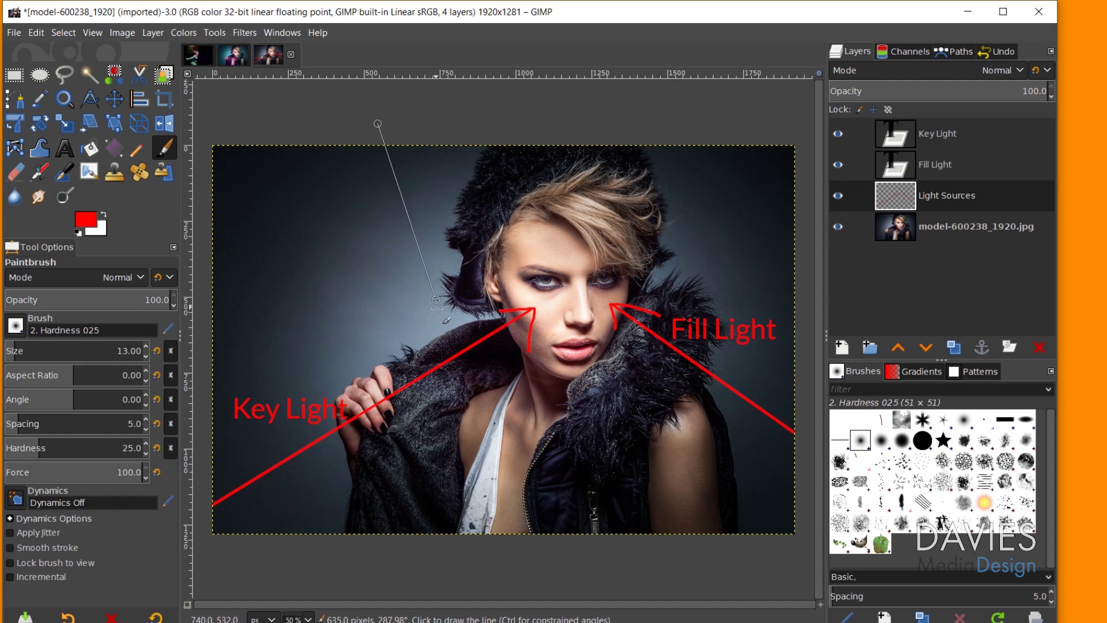
pyautogui.keyDown('shift'); pyautogui.click(424, 319); pyautogui.keyUp('shift')
pyautogui.click(569, 110)
pyautogui.keyDown('shift'); pyautogui.click(561, 287); pyautogui.keyUp('shift')
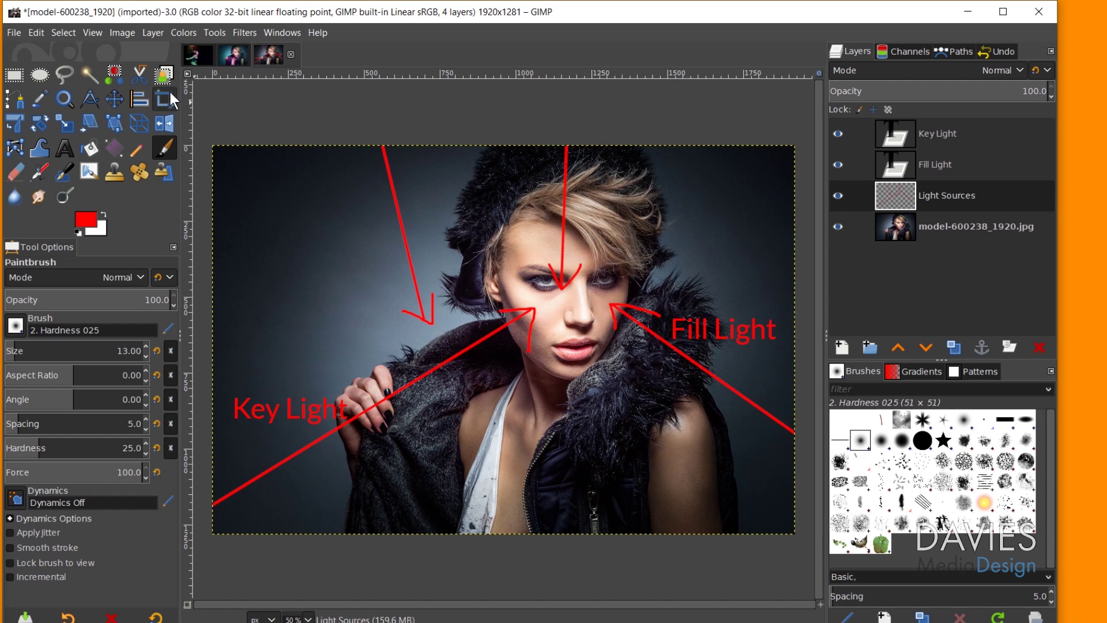
# Erase the arrow running down over the hair and face, enlarging the Eraser to size 56
pyautogui.click(16, 172)
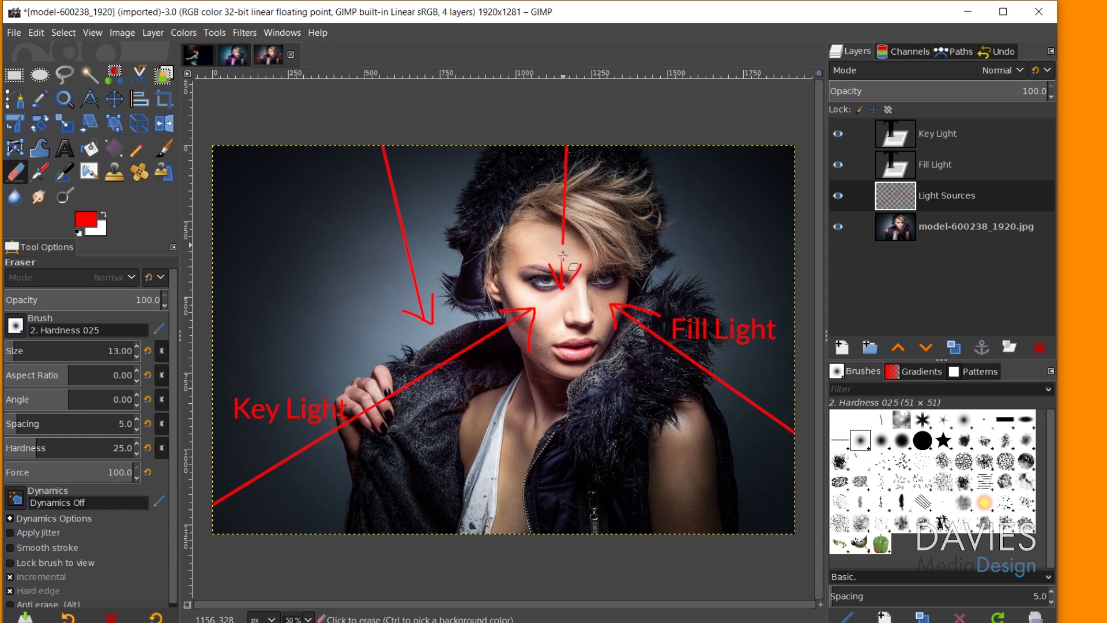
pyautogui.moveTo(557, 263)
pyautogui.mouseDown()
pyautogui.moveTo(576, 283)
pyautogui.moveTo(562, 285)
pyautogui.moveTo(565, 147)
pyautogui.mouseUp()
pyautogui.press(']')
pyautogui.press(']')
pyautogui.press(']')
pyautogui.press(']')
pyautogui.press(']')
pyautogui.press(']')
pyautogui.press(']')
pyautogui.press(']')
pyautogui.press(']')
pyautogui.press(']')
pyautogui.press(']')
pyautogui.press(']')
pyautogui.press(']')
pyautogui.press(']')
pyautogui.press(']')
pyautogui.press(']')
pyautogui.press(']')
pyautogui.press(']')
pyautogui.press(']')
pyautogui.press(']')
pyautogui.press(']')
pyautogui.press(']')
pyautogui.press(']')
pyautogui.press(']')
pyautogui.press(']')
pyautogui.press(']')
pyautogui.press(']')
pyautogui.press(']')
pyautogui.press(']')
pyautogui.press(']')
pyautogui.press(']')
pyautogui.press(']')
pyautogui.press(']')
pyautogui.press(']')
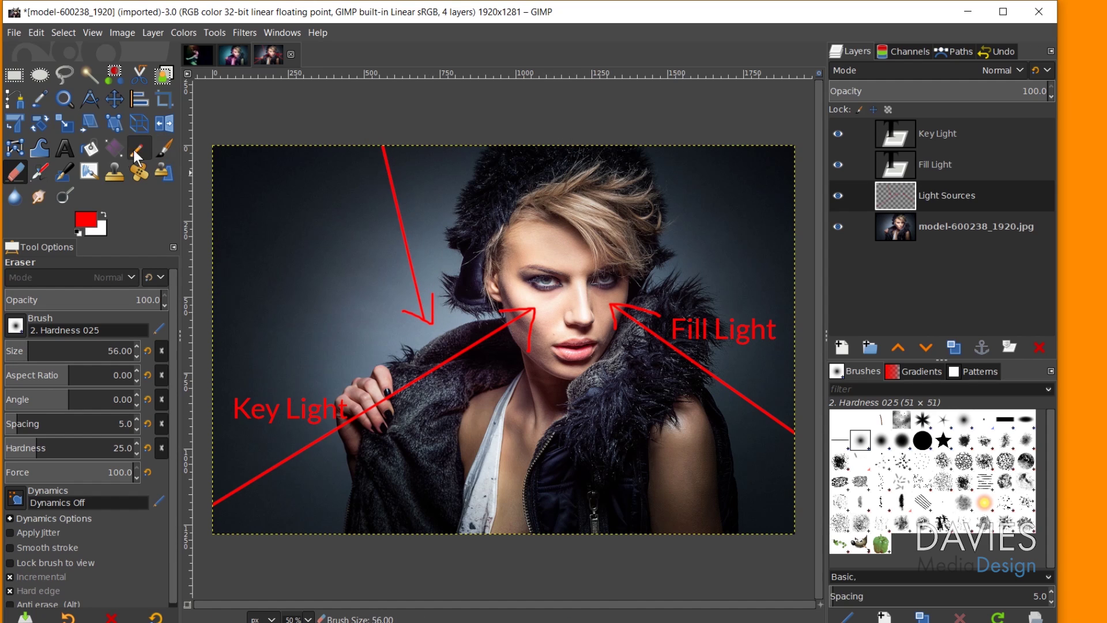
# Add the text label "Background Light" across the arrow that points down onto the background
pyautogui.click(65, 148)
pyautogui.click(259, 230)
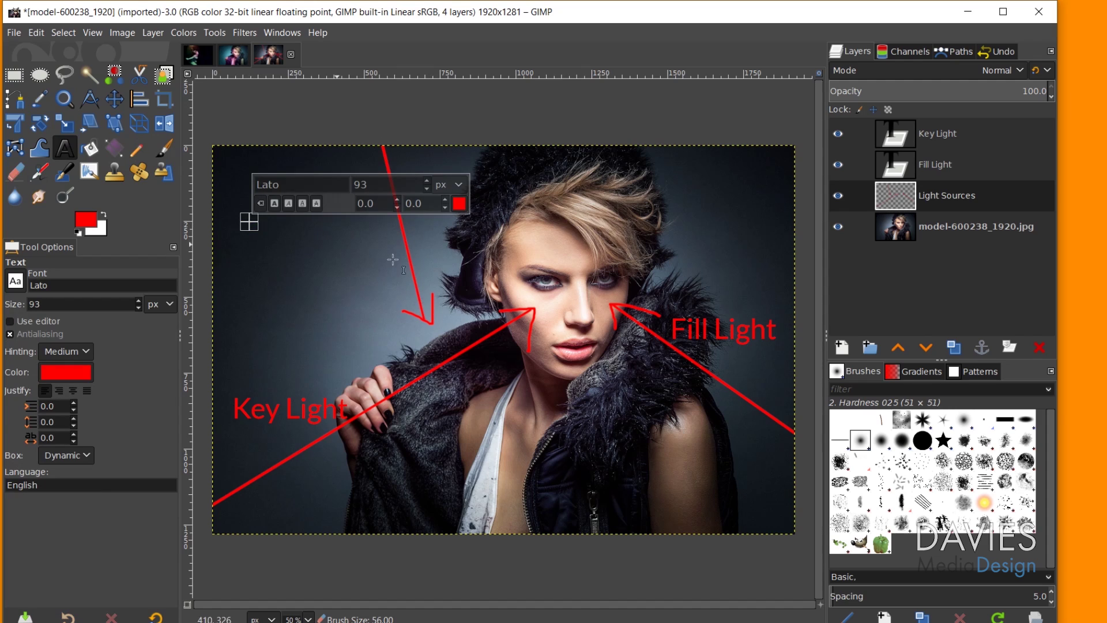
pyautogui.write('Background')
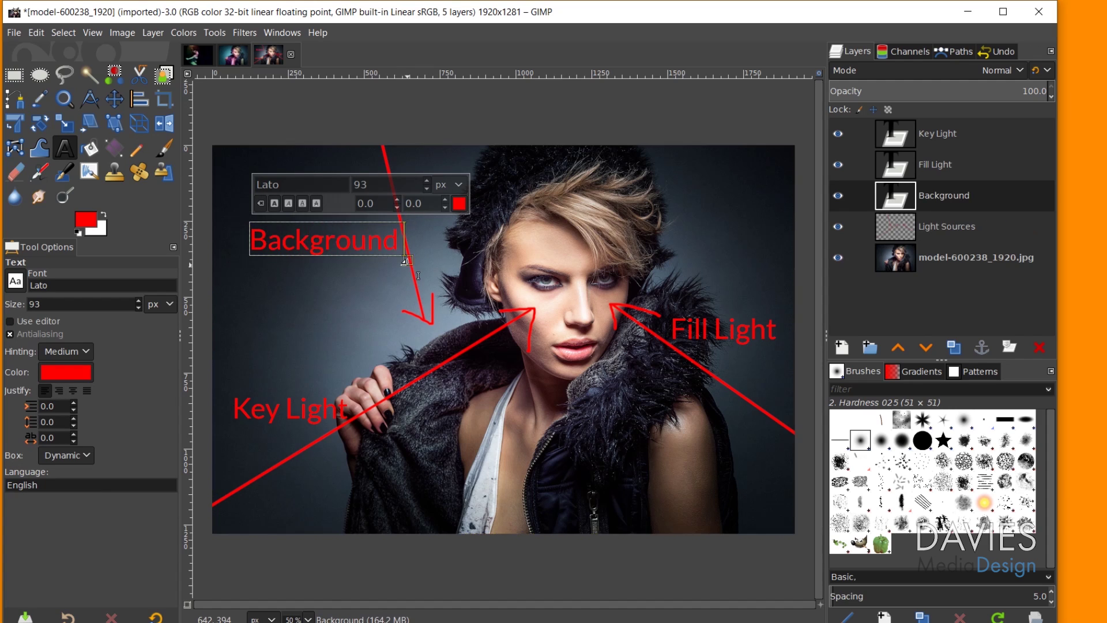
pyautogui.write(' Light')
pyautogui.click(115, 100)
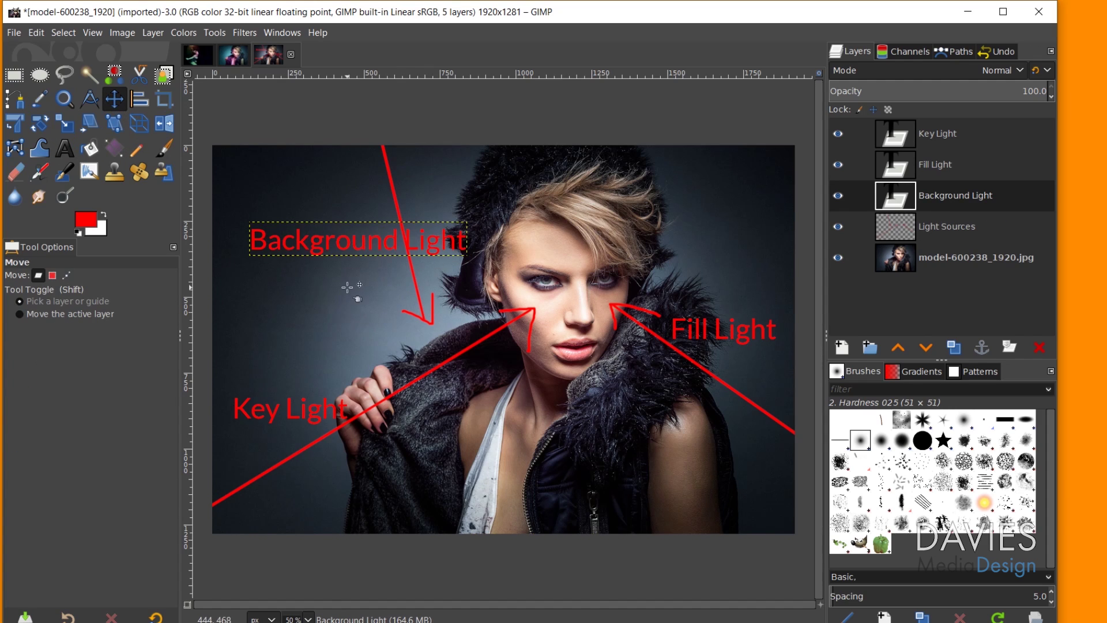
# On the Light Sources layer, paint a freehand red loop around the highlighted hair with the Paintbrush
pyautogui.click(907, 227)
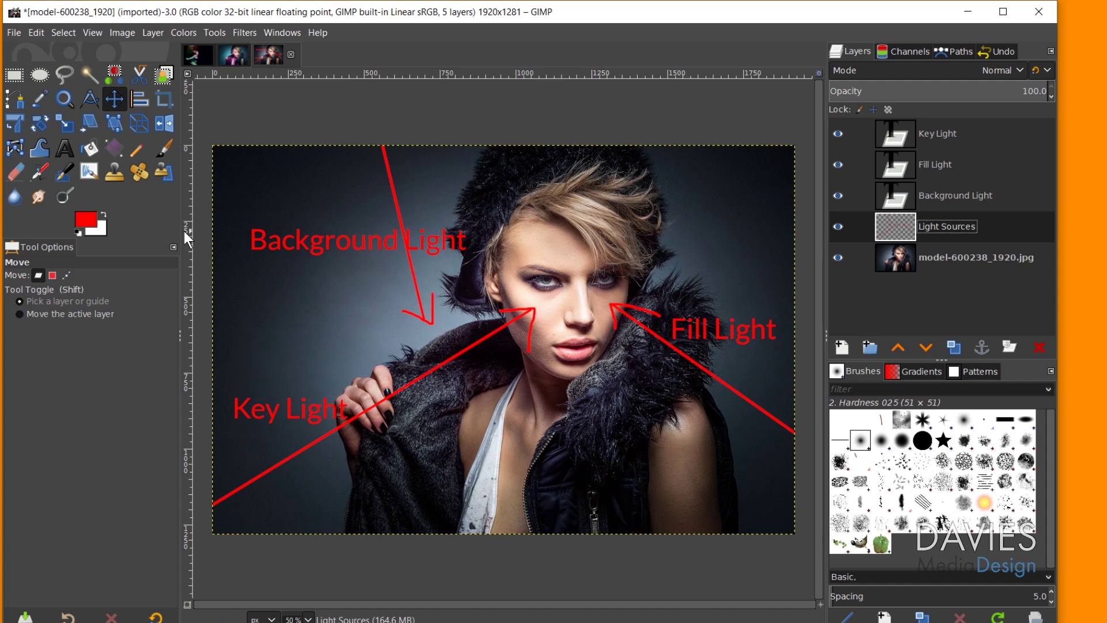
pyautogui.click(165, 149)
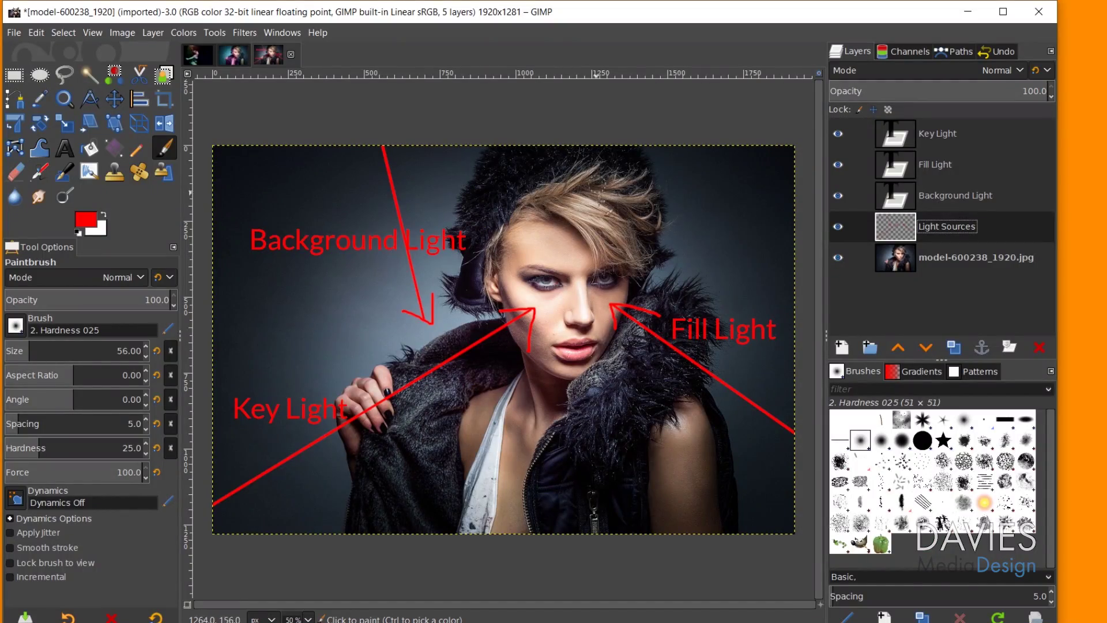
pyautogui.moveTo(592, 167); pyautogui.dragTo(479, 156)
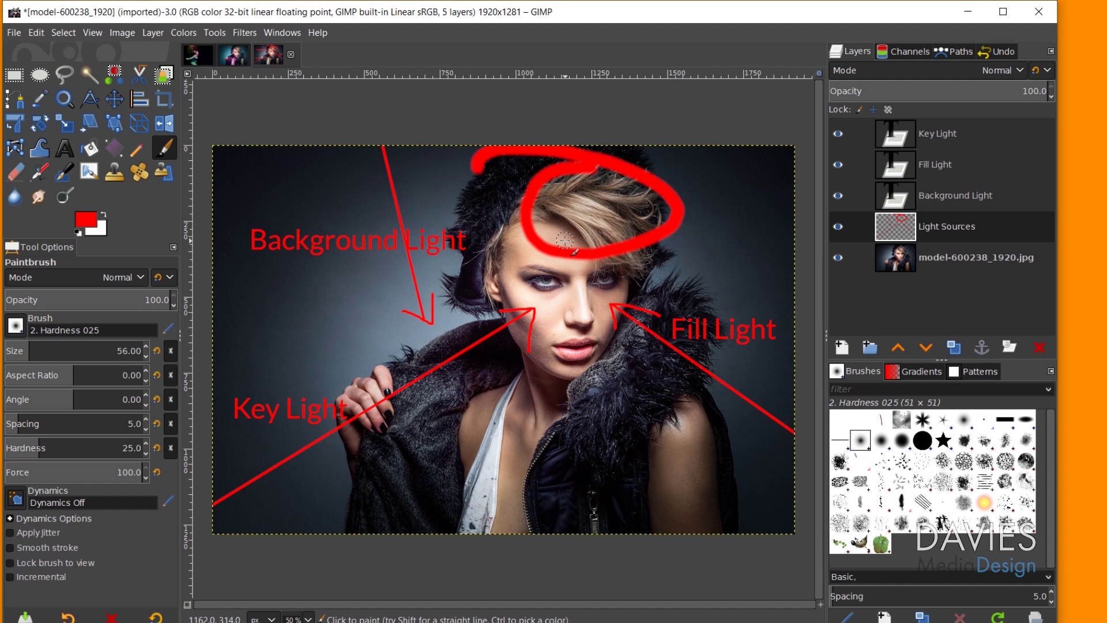
# Remove the freehand red loops painted around the hair and hat from the Light Sources layer
pyautogui.hotkey('ctrl', 'z')
pyautogui.moveTo(497, 148)
pyautogui.mouseDown()
pyautogui.moveTo(392, 154)
pyautogui.moveTo(369, 183)
pyautogui.mouseUp()
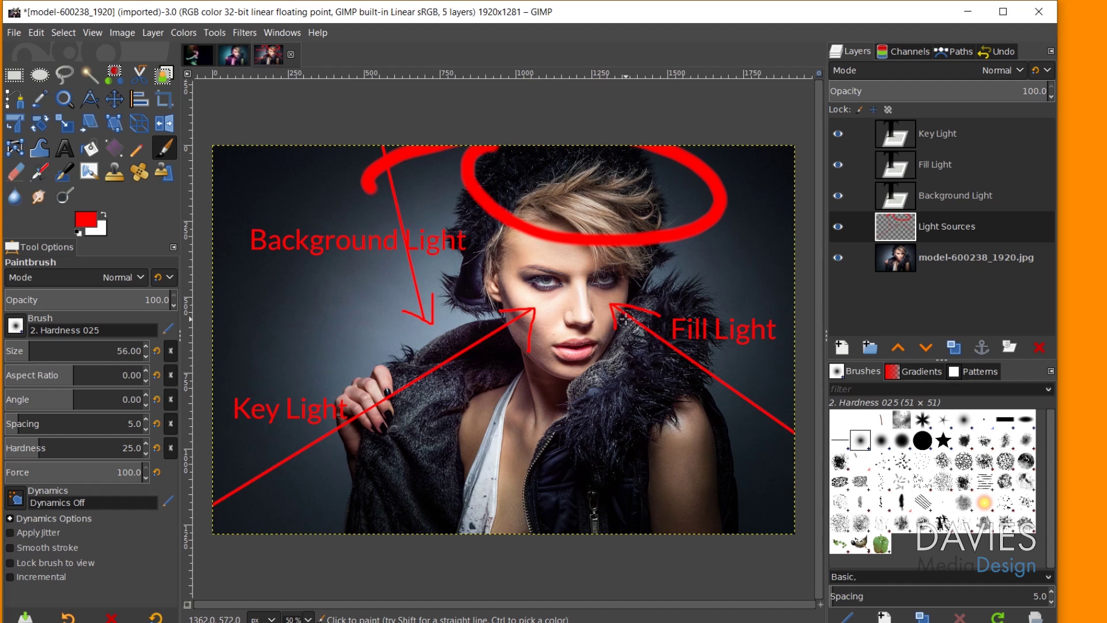
pyautogui.hotkey('ctrl', 'z')
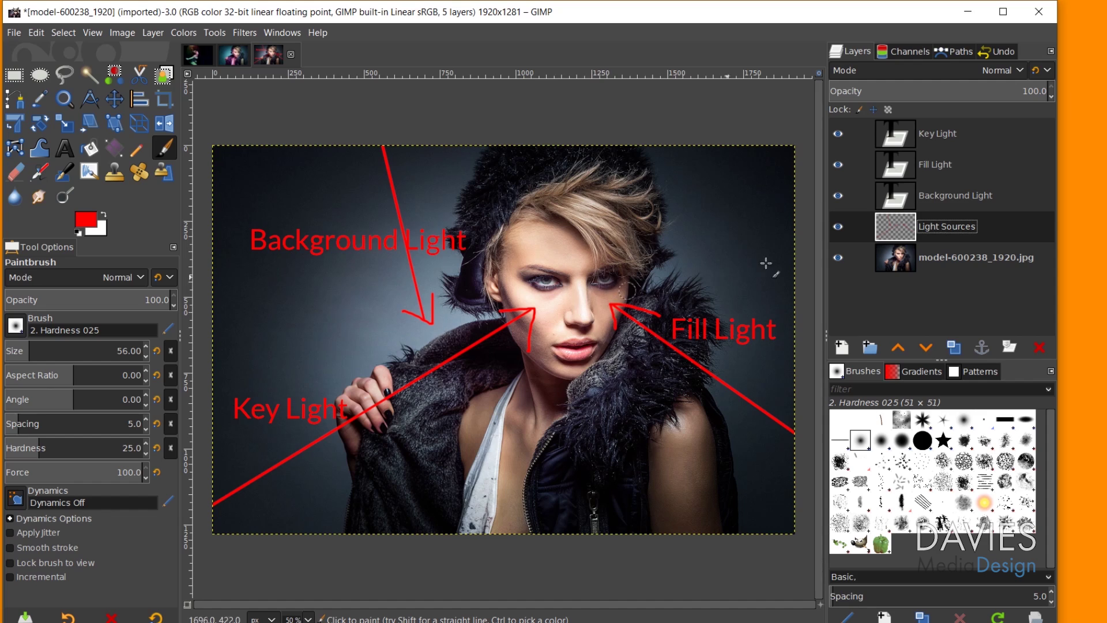
# Create a layer group named "Lighting Labels" above the Key Light text layer
pyautogui.click(894, 139)
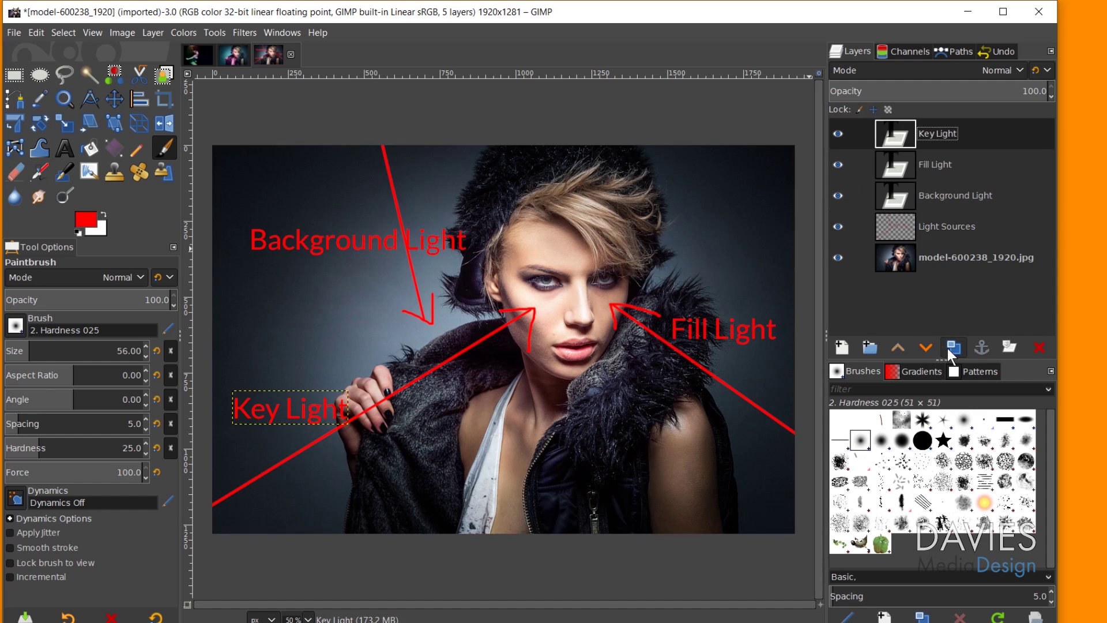
pyautogui.click(871, 345)
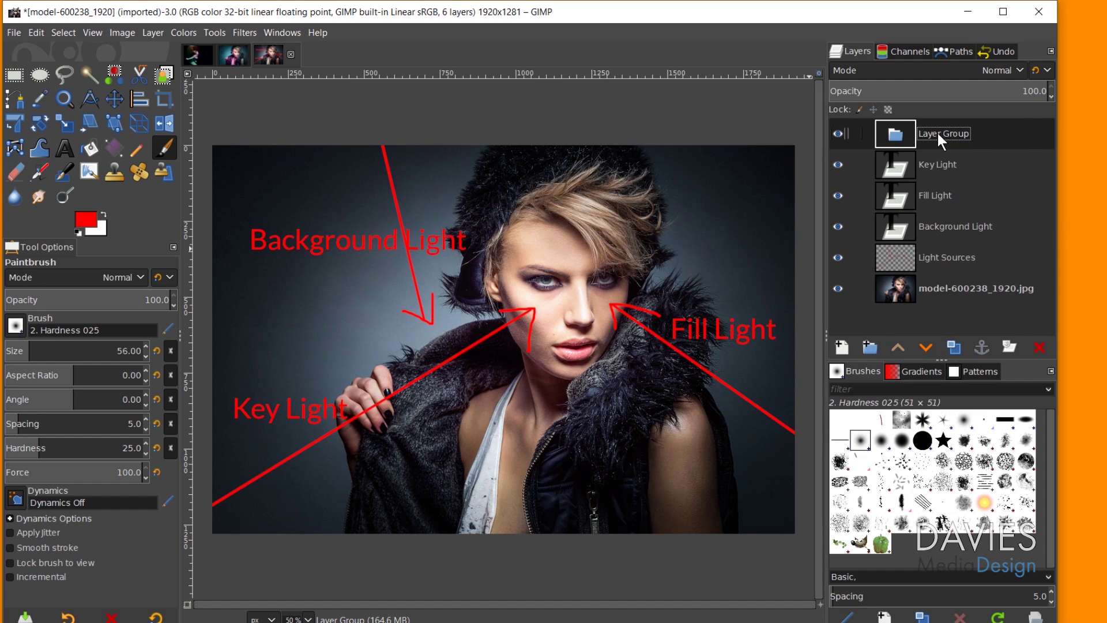
pyautogui.write('Lighting Labels')
pyautogui.press('Return')
# Move the Key Light, Fill Light, Background Light and Light Sources layers into the Lighting Labels group and toggle the group's visibility off and on
pyautogui.moveTo(898, 168); pyautogui.dragTo(899, 136)
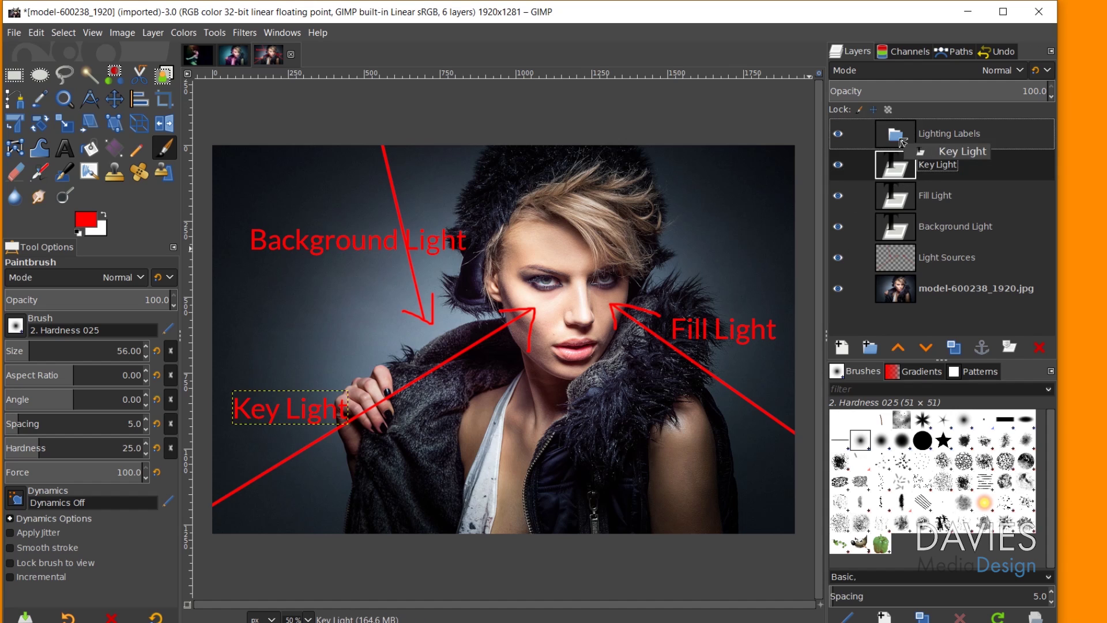
pyautogui.moveTo(900, 199); pyautogui.dragTo(923, 221)
pyautogui.click(839, 133)
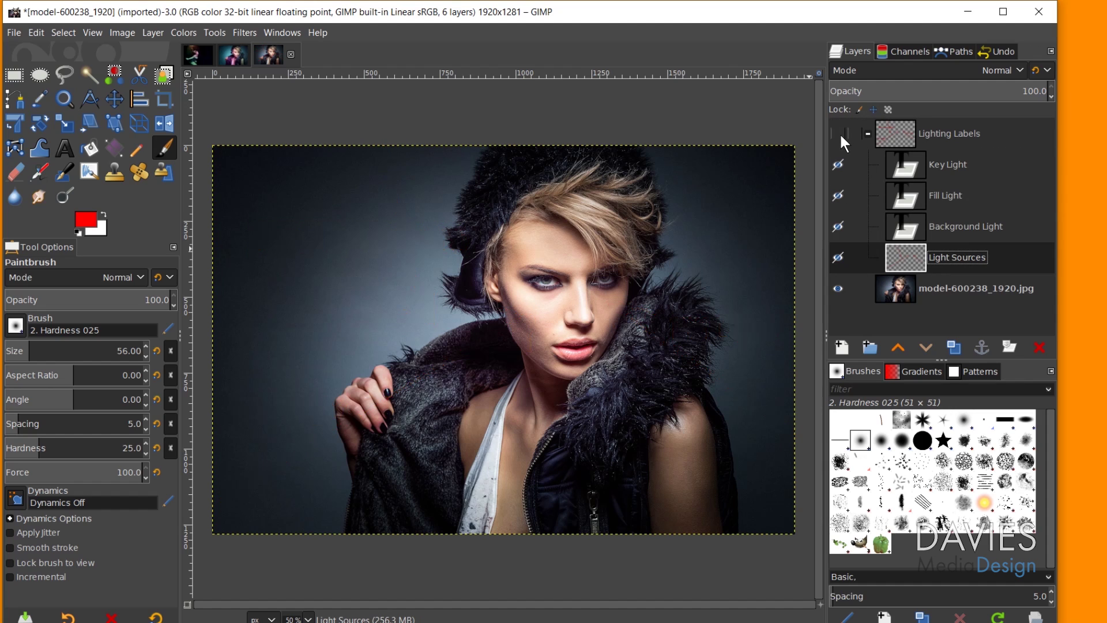
pyautogui.click(839, 133)
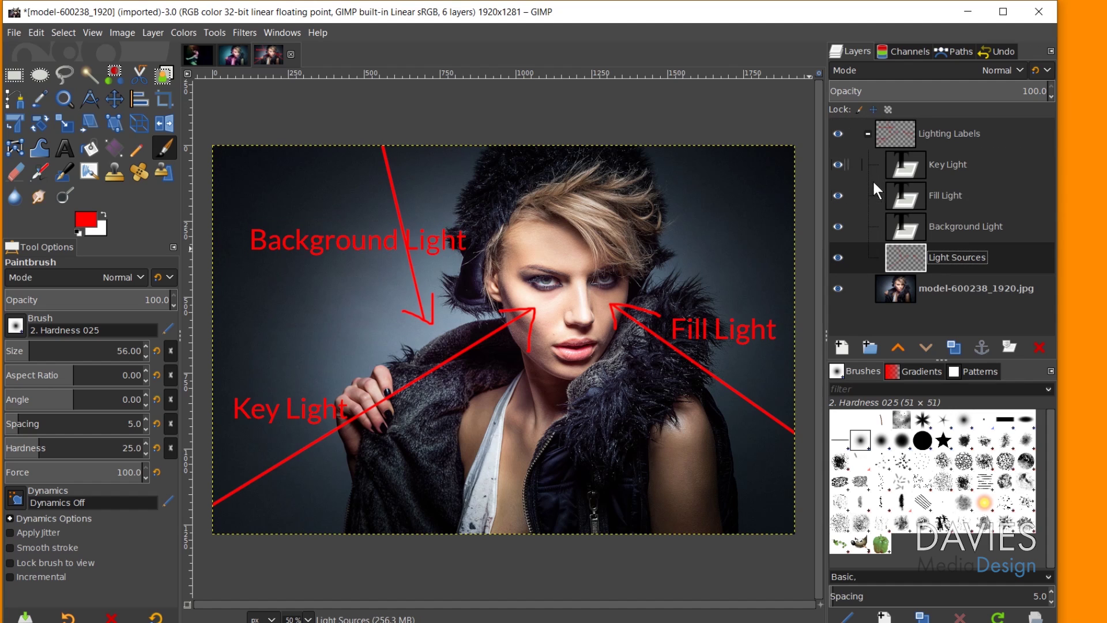
# Rename the photo layer model-600238_1920.jpg as "Model"
pyautogui.click(893, 287)
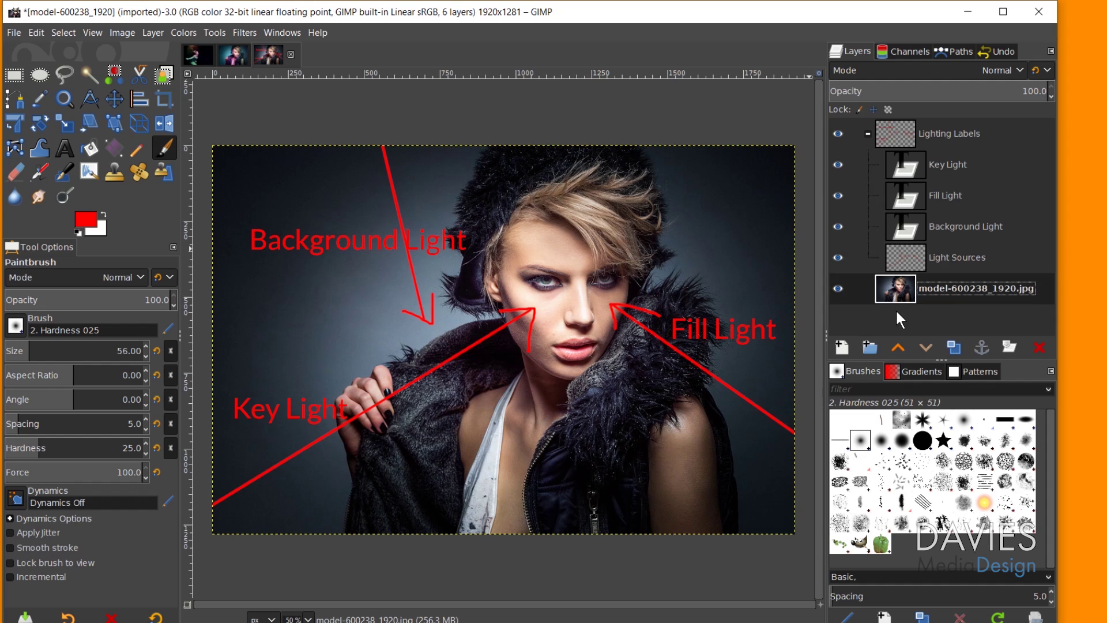
pyautogui.doubleClick(945, 287)
pyautogui.write('Mode')
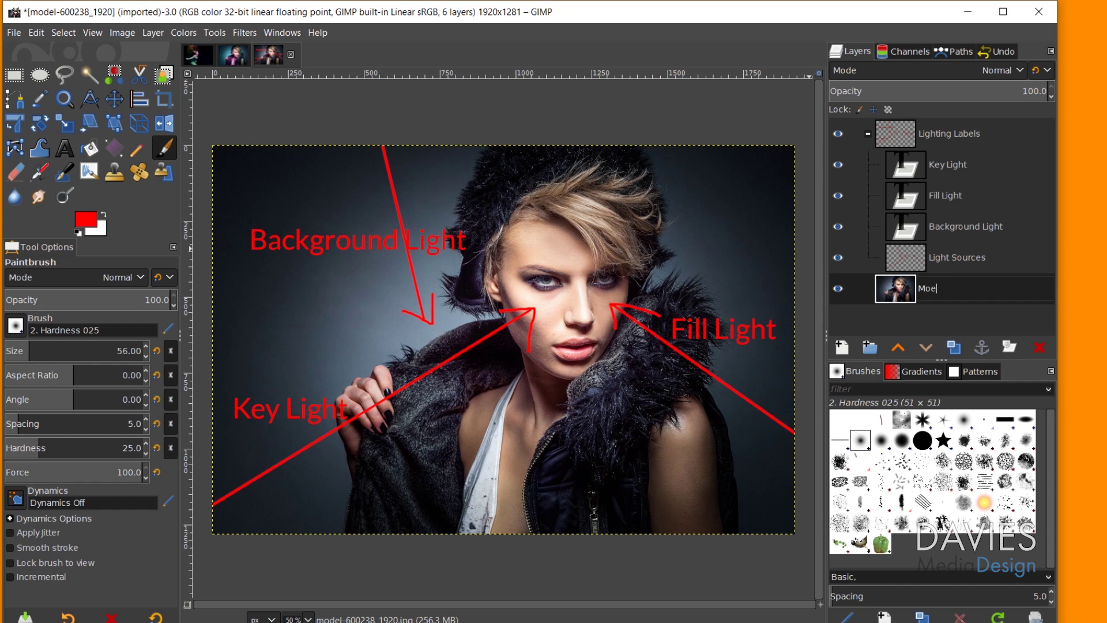
pyautogui.write('l')
pyautogui.press('Return')
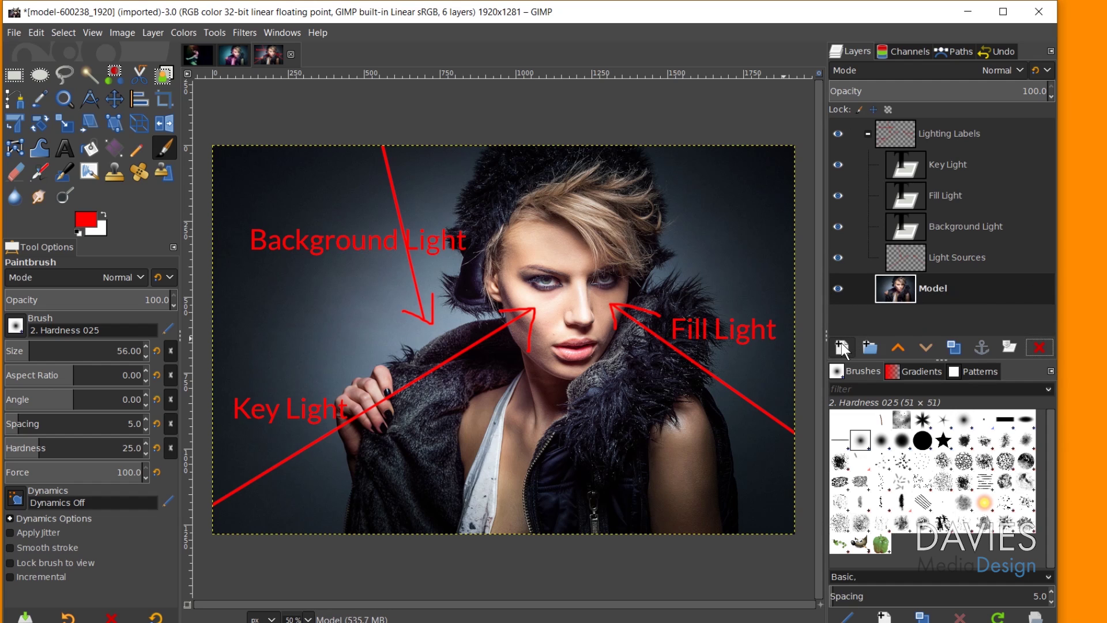
# Add a transparent layer named "Key Light Red" in Soft light mode directly above the Model layer
pyautogui.click(842, 344)
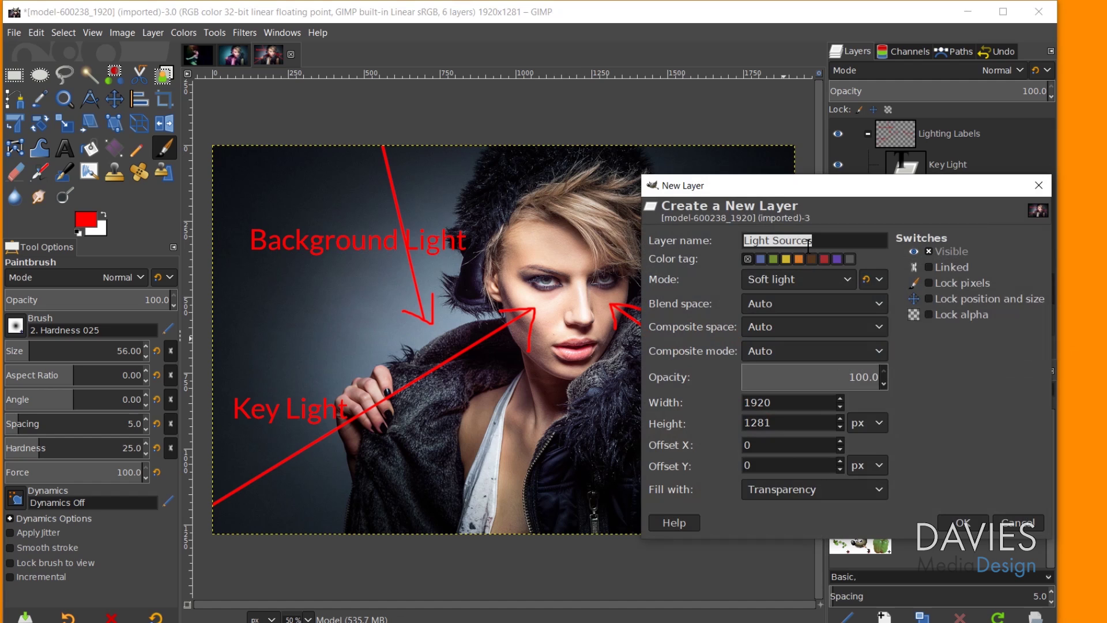
pyautogui.write('K')
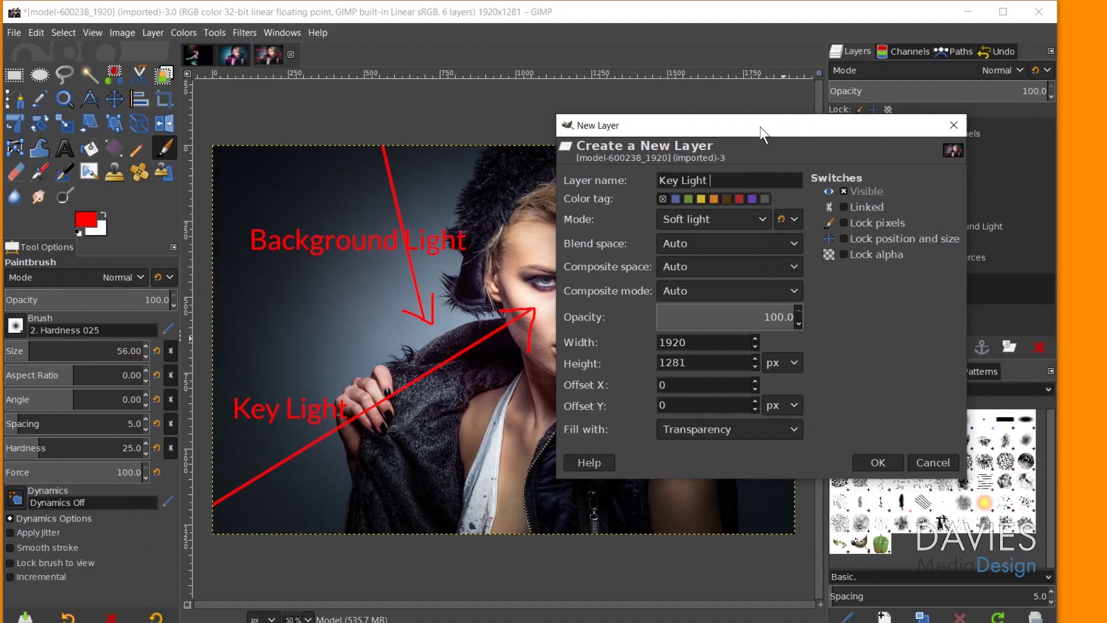
pyautogui.write('Red')
pyautogui.click(691, 218)
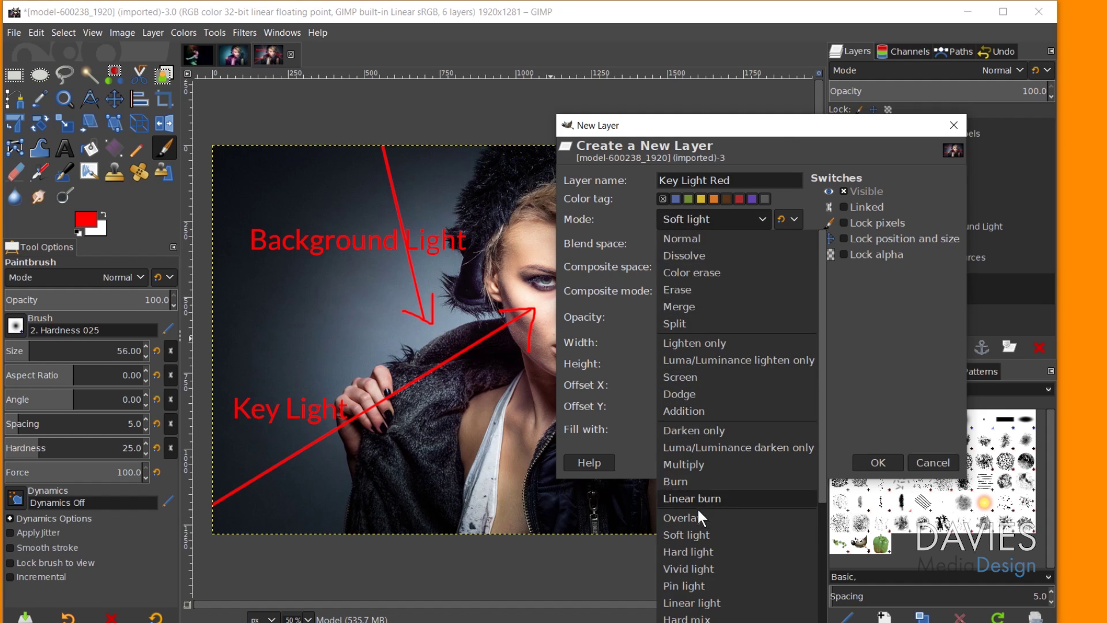
pyautogui.click(698, 534)
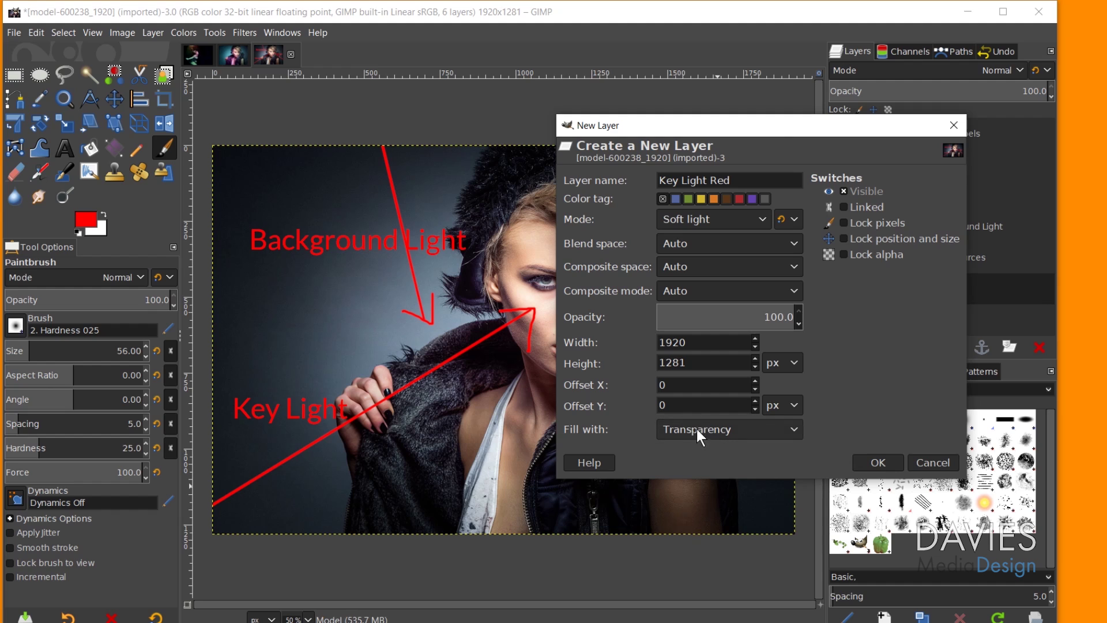
pyautogui.click(894, 459)
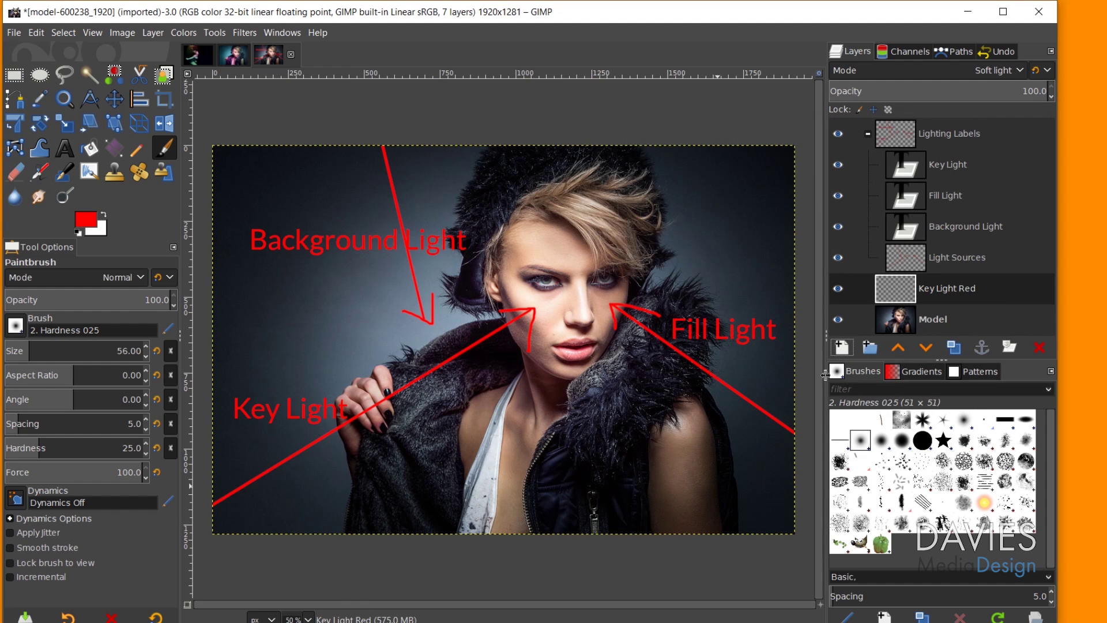
# Set up the Gradient tool with FG to Transparent and Linear shape, and check the foreground color's HTML notation
pyautogui.click(119, 144)
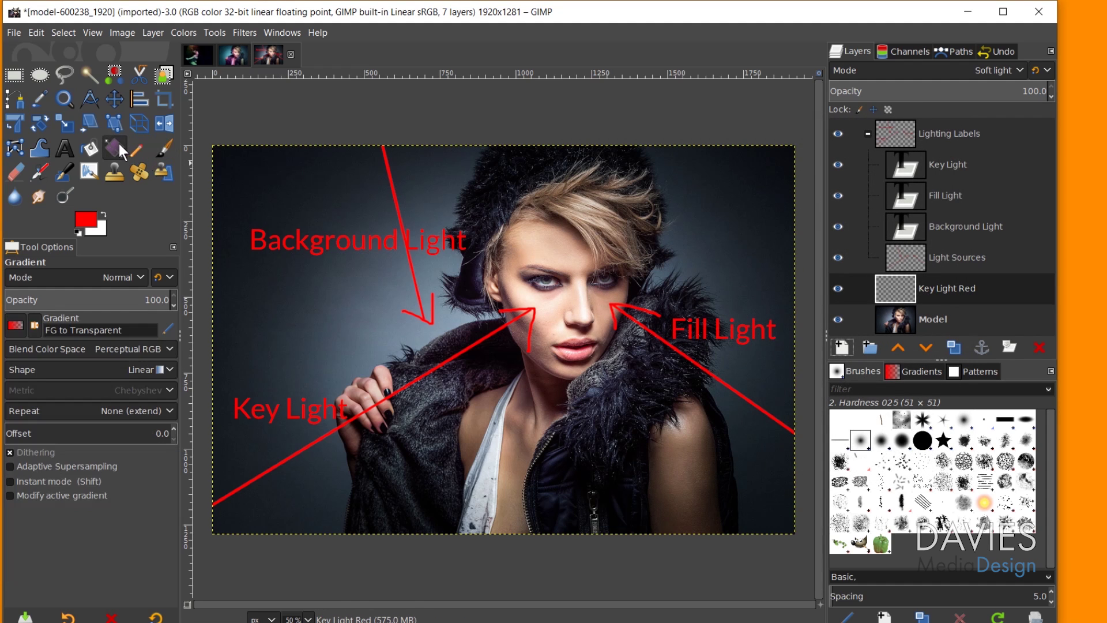
pyautogui.click(15, 324)
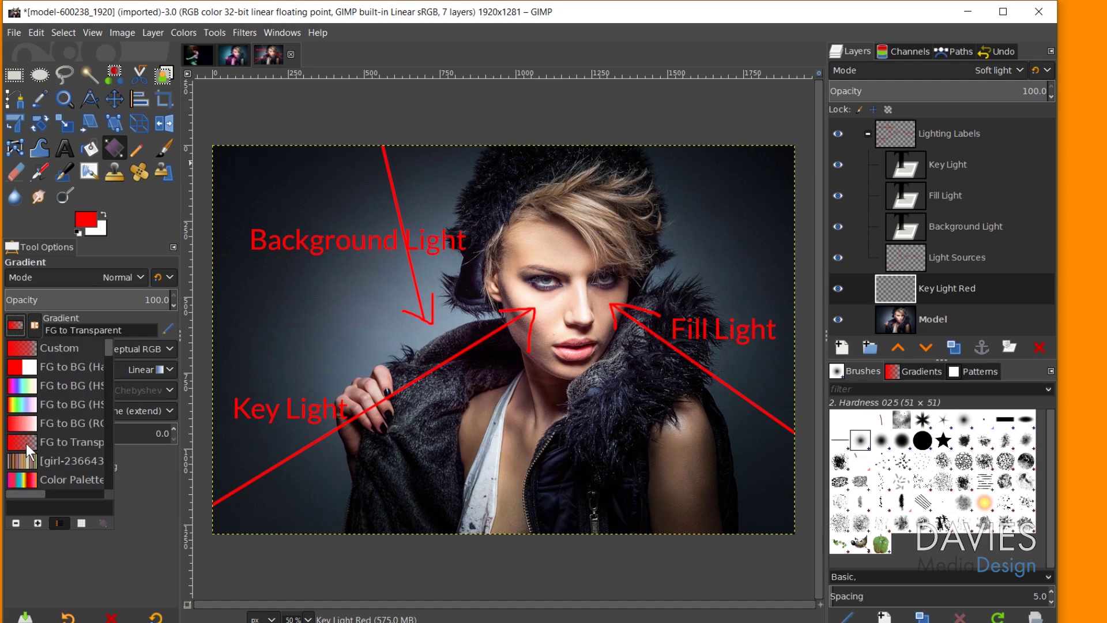
pyautogui.click(37, 326)
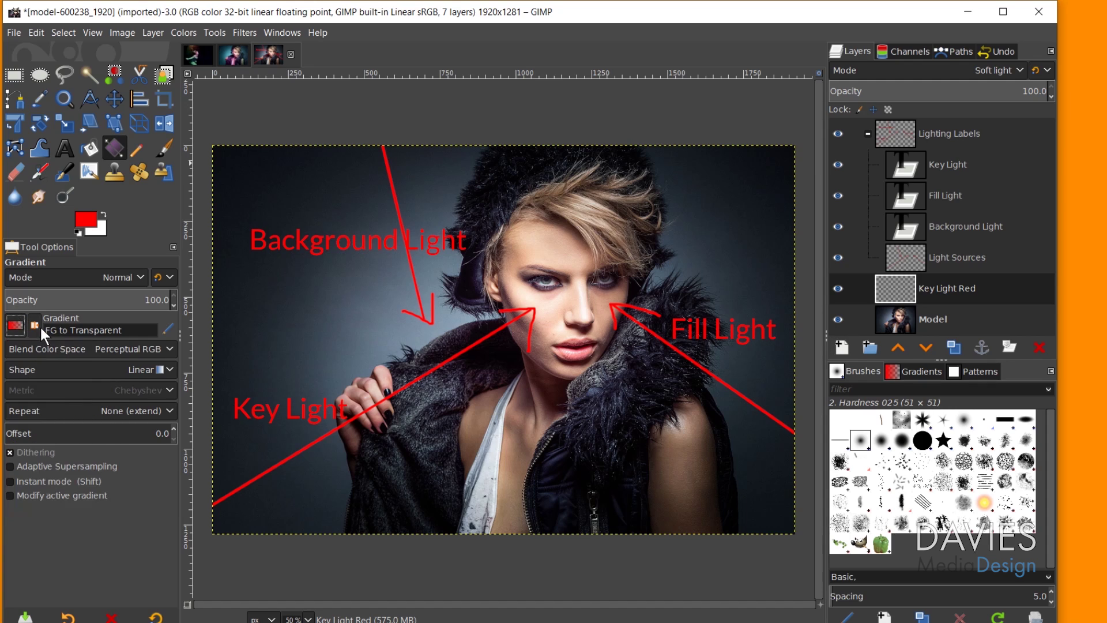
pyautogui.click(60, 368)
pyautogui.click(64, 365)
pyautogui.click(86, 226)
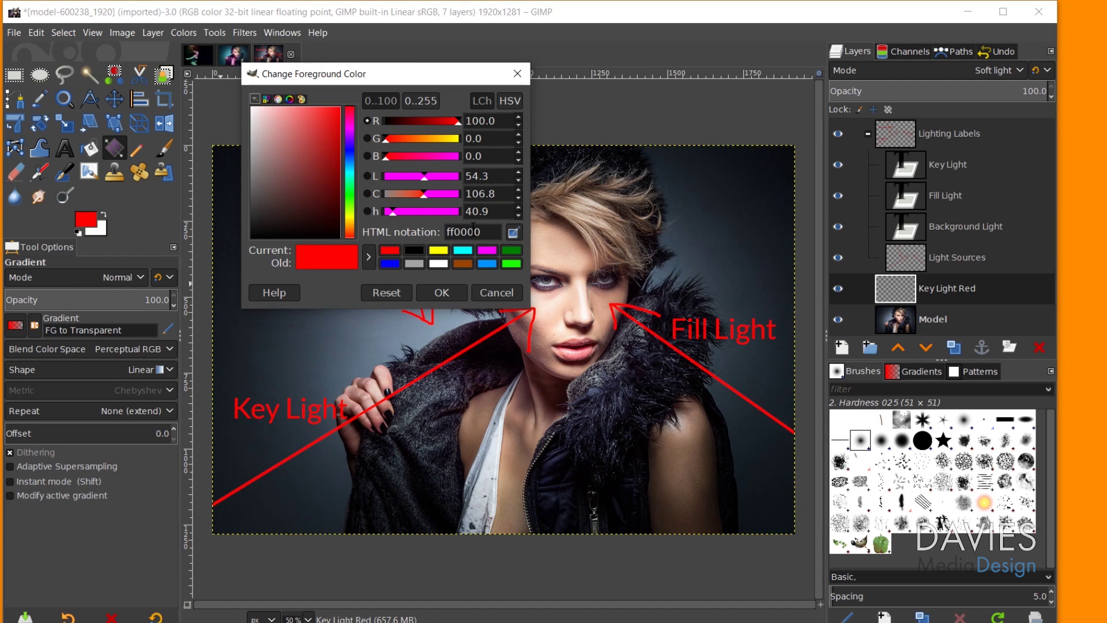
pyautogui.moveTo(486, 230); pyautogui.dragTo(446, 229)
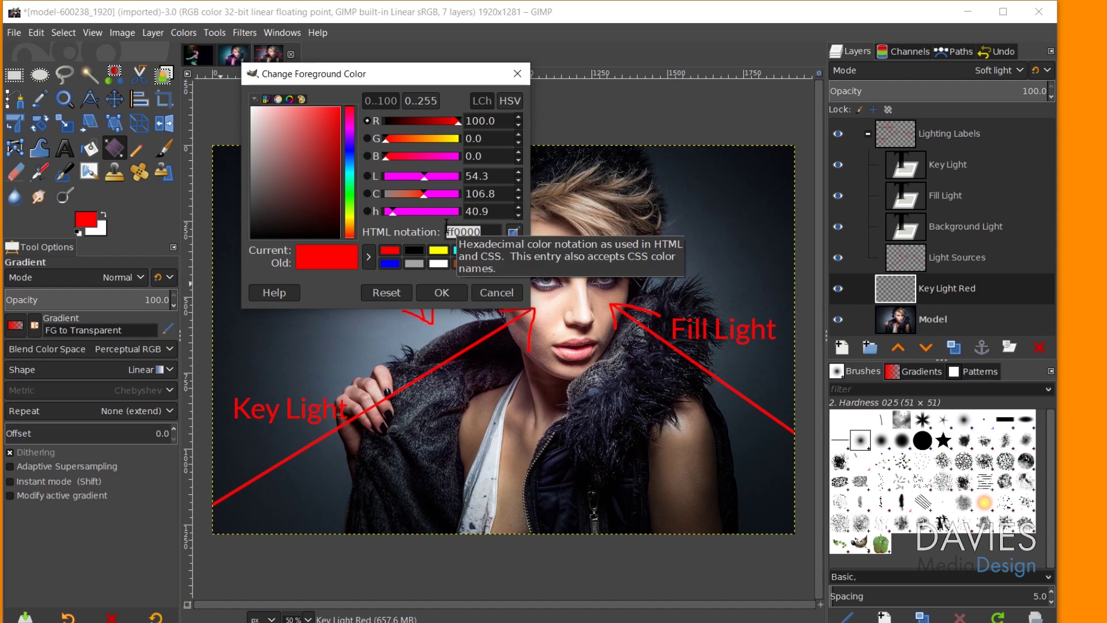
pyautogui.click(496, 292)
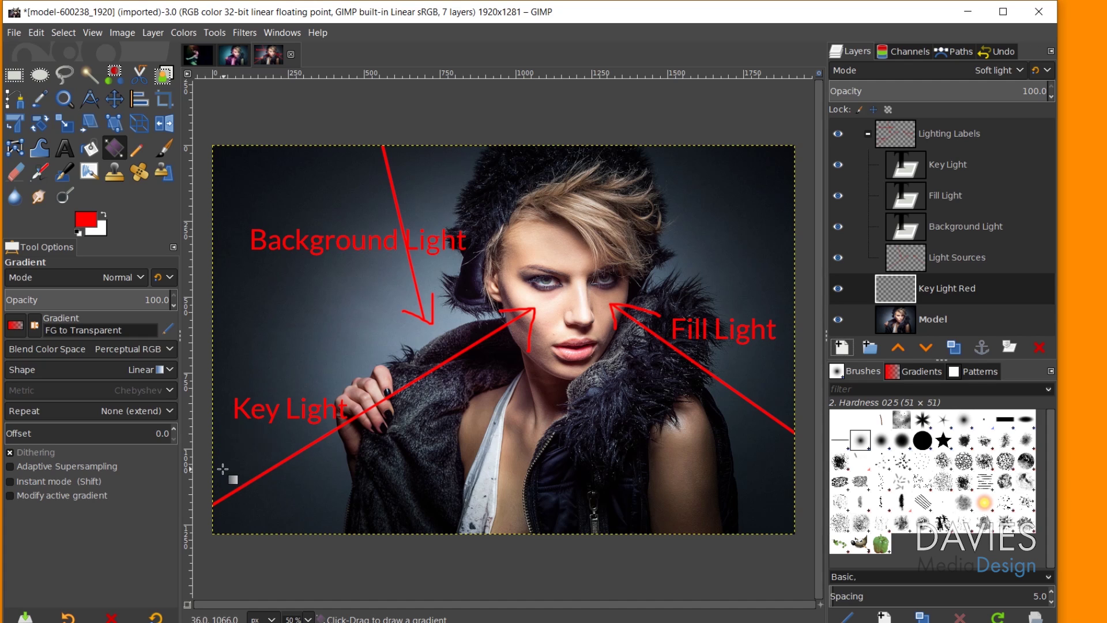
# Draw a red gradient on Key Light Red from the photo's left edge across the face, adjusting its end to about 1386, 336 px, and apply it
pyautogui.moveTo(212, 497); pyautogui.dragTo(647, 227)
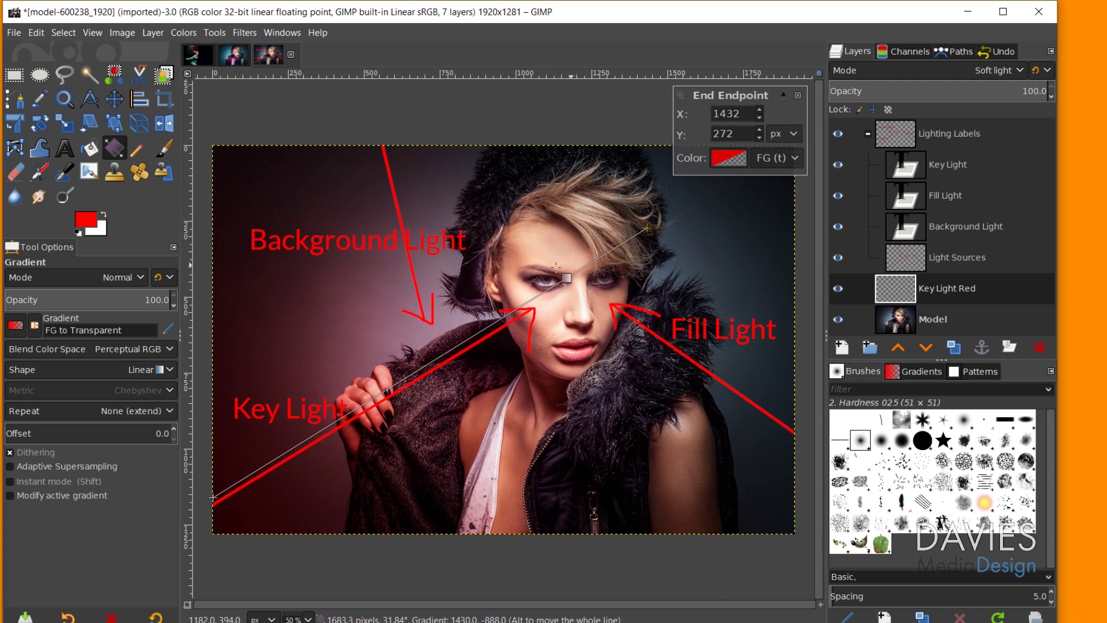
pyautogui.moveTo(213, 497); pyautogui.dragTo(209, 408)
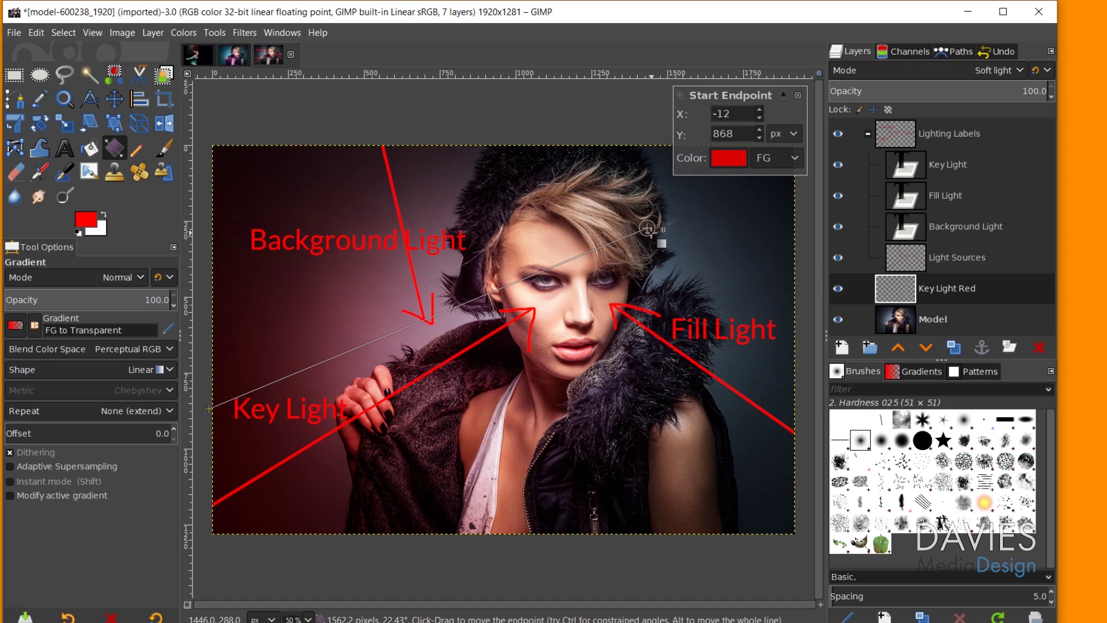
pyautogui.moveTo(647, 229); pyautogui.dragTo(633, 234)
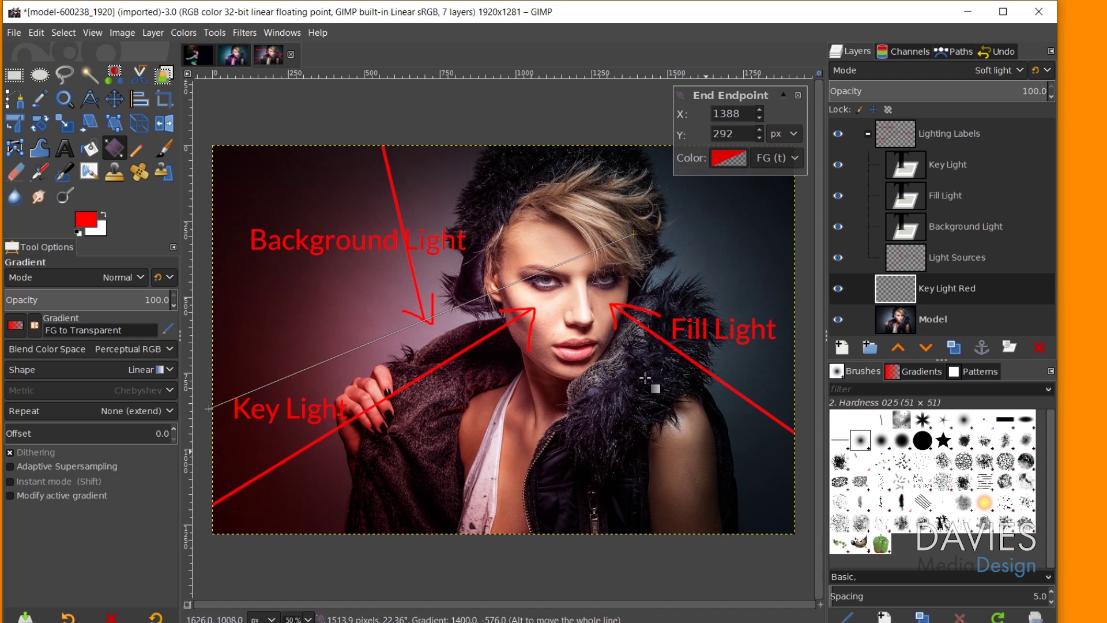
pyautogui.moveTo(646, 230)
pyautogui.mouseDown()
pyautogui.moveTo(630, 266)
pyautogui.moveTo(634, 247)
pyautogui.mouseUp()
pyautogui.moveTo(209, 408); pyautogui.dragTo(216, 381)
pyautogui.click(634, 246)
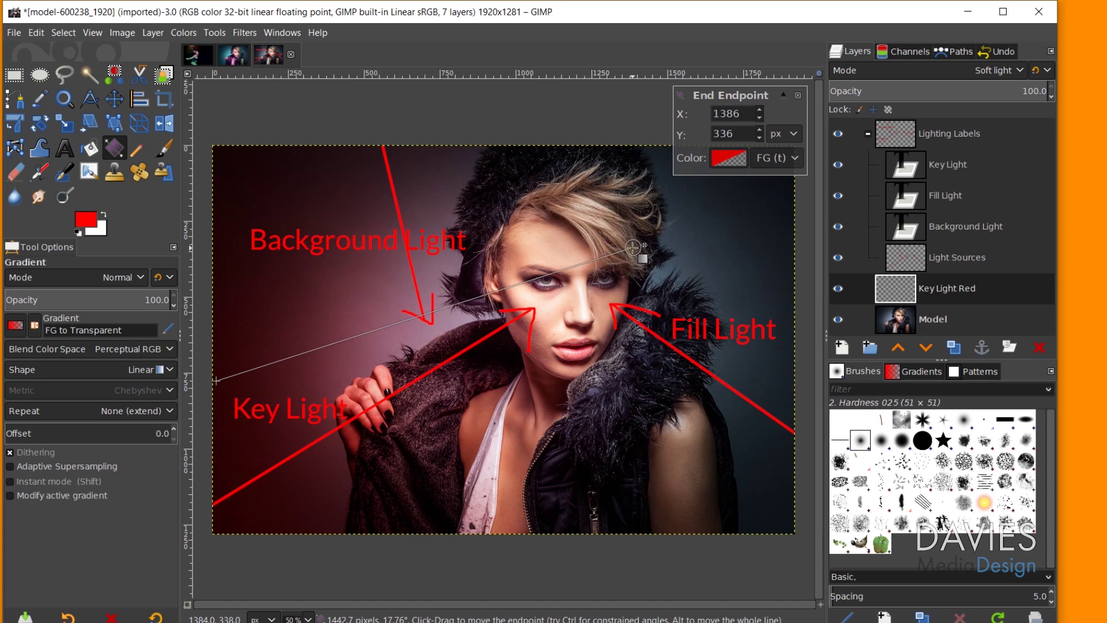
pyautogui.click(552, 316)
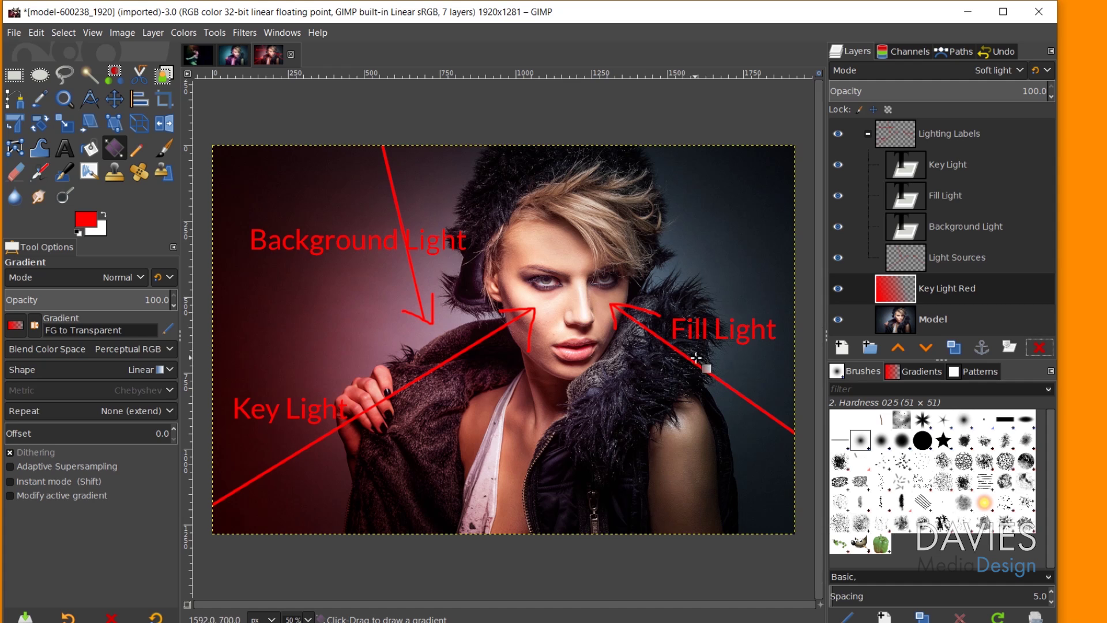
# Add a transparent layer named "Fill Light Magenta" in Soft light mode above the Key Light Red layer
pyautogui.click(842, 346)
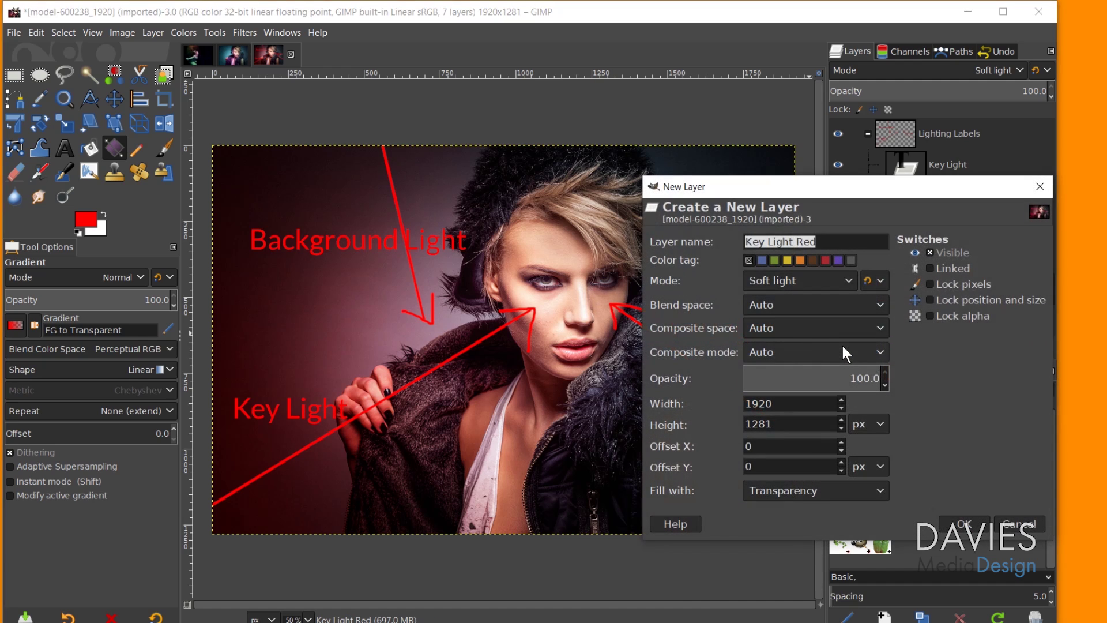
pyautogui.write('Fill Ligh')
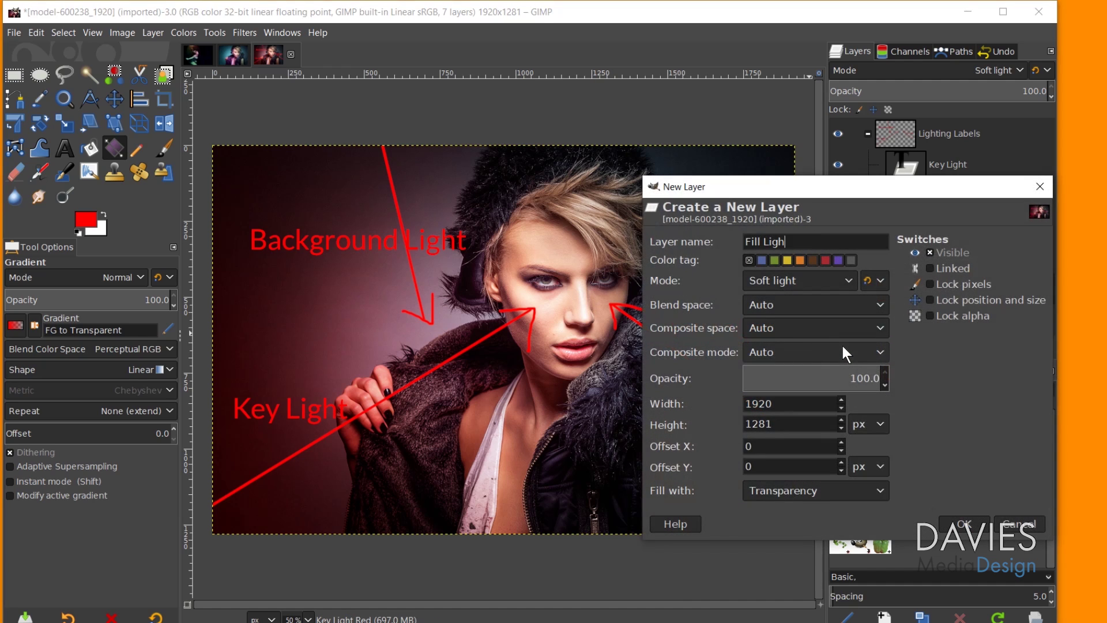
pyautogui.write('t Magenta')
pyautogui.click(965, 524)
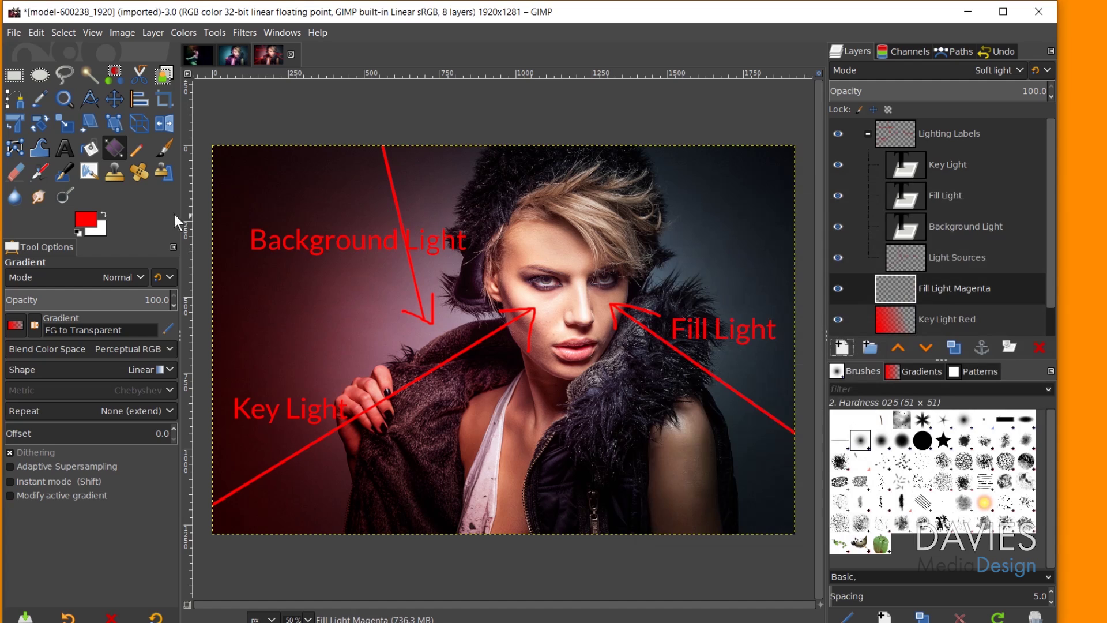
# Set the foreground color to magenta, HTML notation ff00ff
pyautogui.click(80, 221)
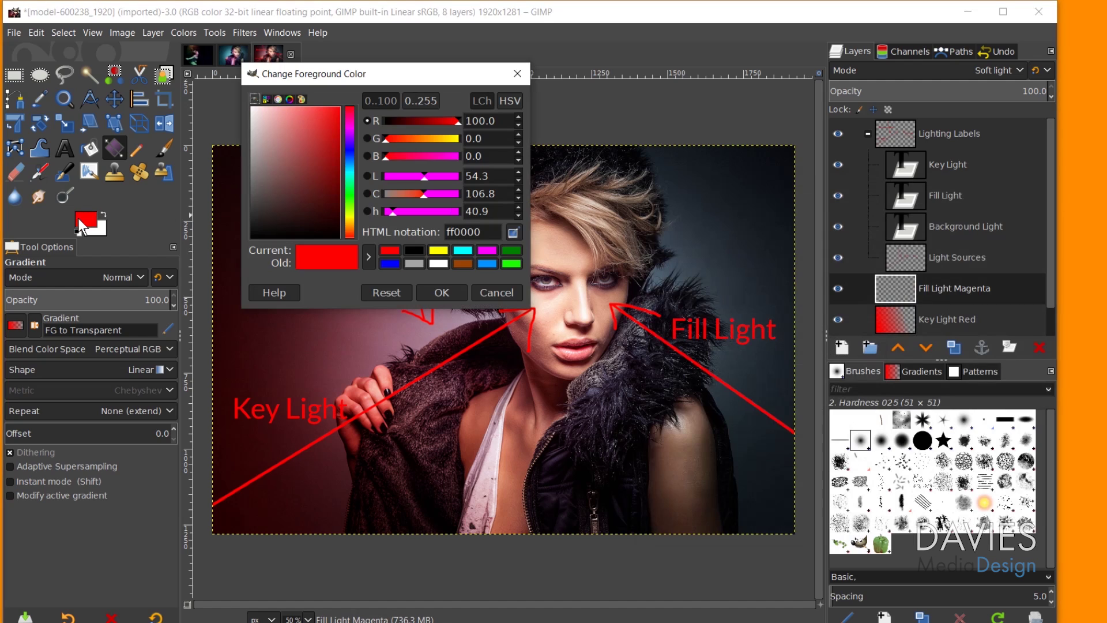
pyautogui.click(489, 252)
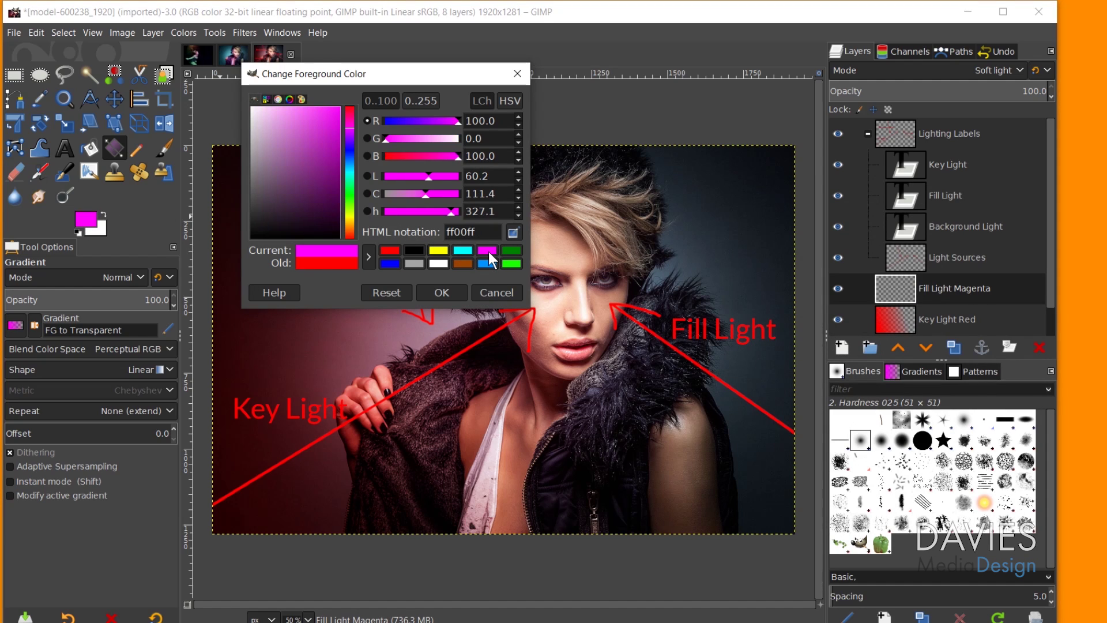
pyautogui.moveTo(482, 227); pyautogui.dragTo(453, 225)
pyautogui.click(490, 227)
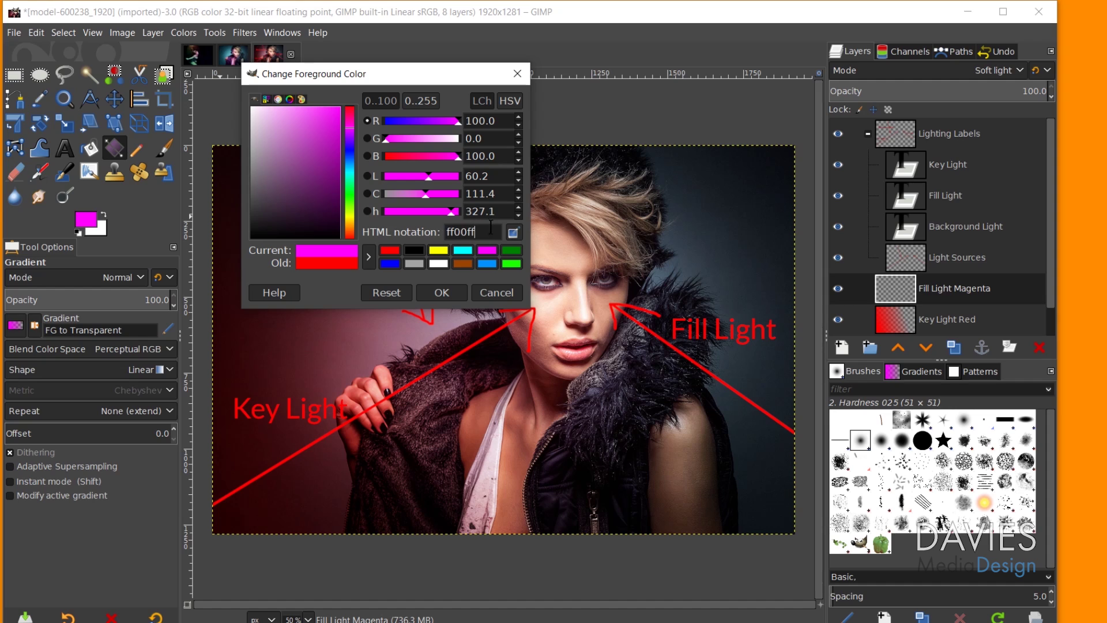
pyautogui.click(446, 290)
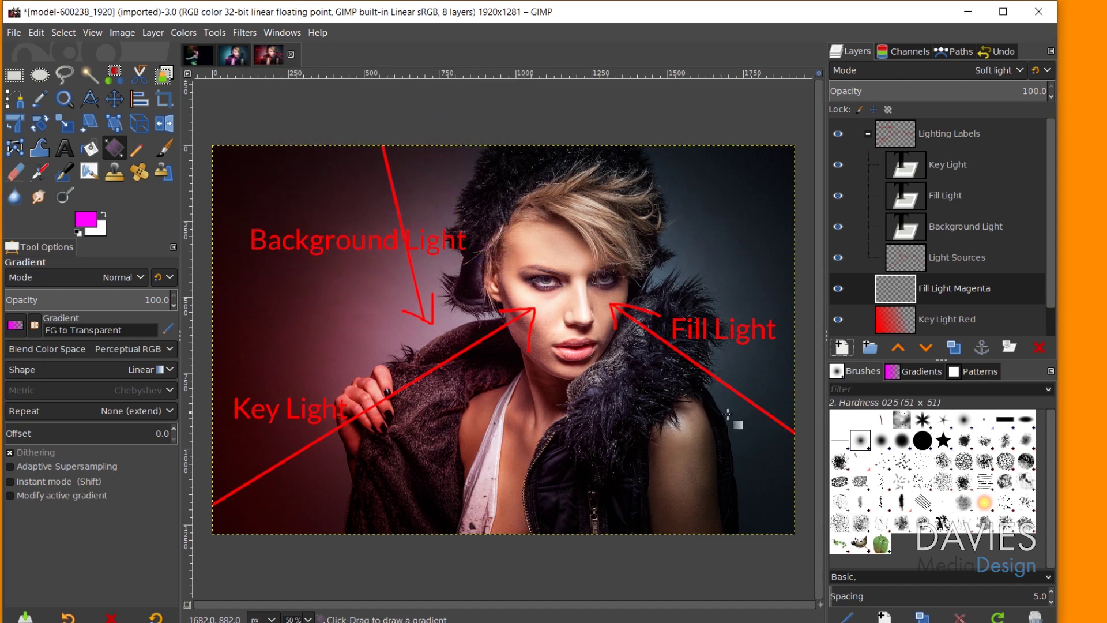
# Draw a magenta gradient on Fill Light Magenta from the photo's right edge to the face, ending at about 1052, 454 px
pyautogui.moveTo(801, 400); pyautogui.dragTo(805, 339)
pyautogui.moveTo(544, 290)
pyautogui.mouseDown()
pyautogui.moveTo(507, 286)
pyautogui.moveTo(532, 283)
pyautogui.mouseUp()
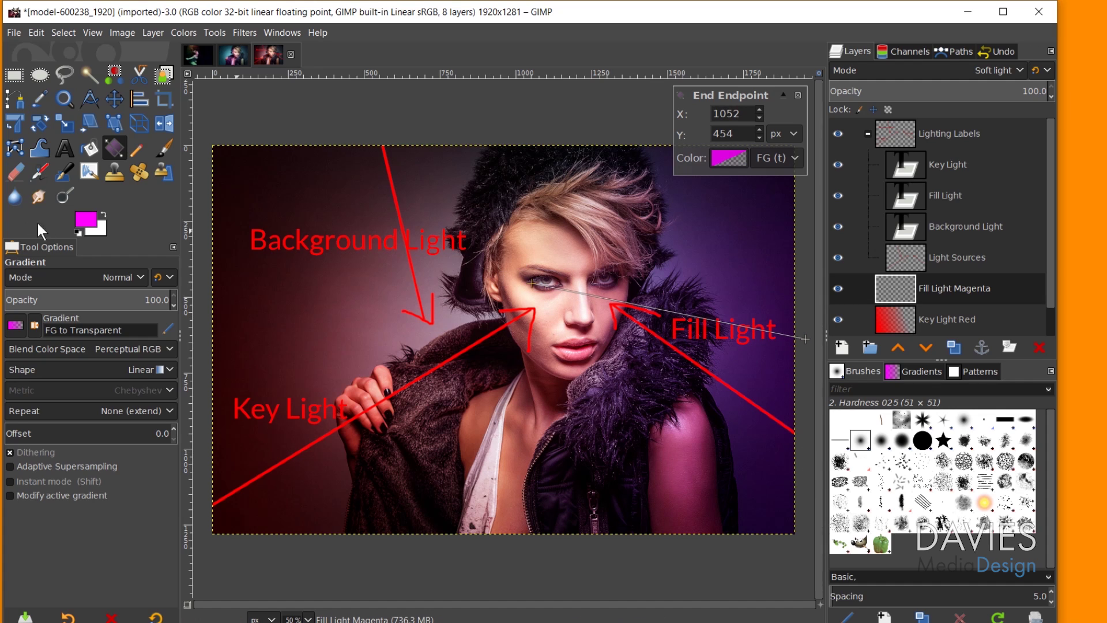
# Try yellow, cyan, dark green and blue as the fill gradient's foreground color, and set it back to magenta ff00ff
pyautogui.click(85, 224)
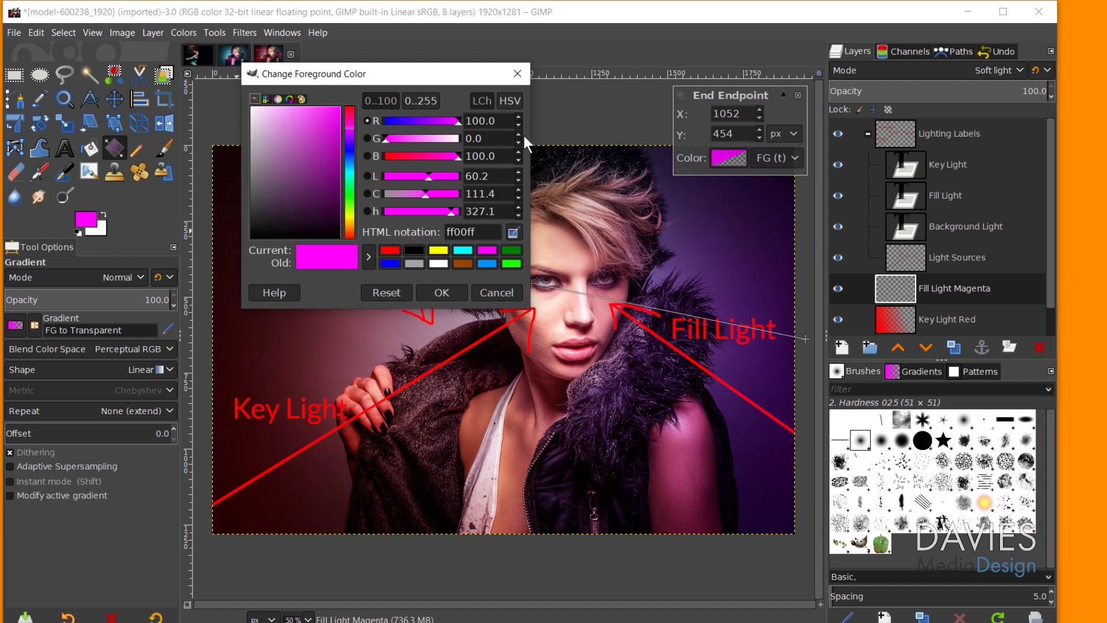
pyautogui.click(436, 252)
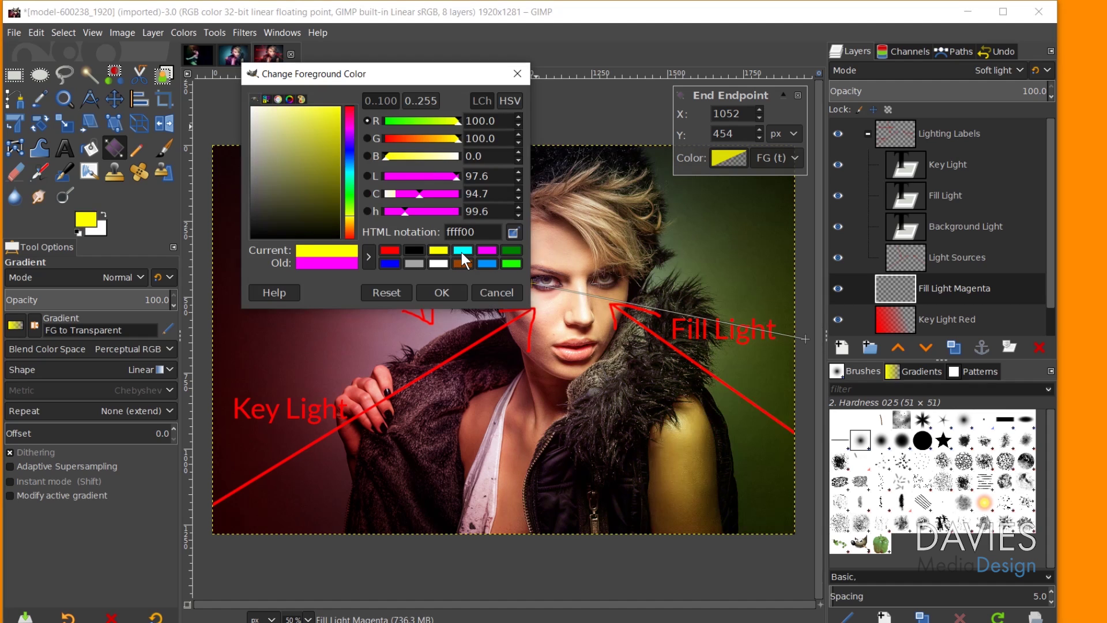
pyautogui.click(461, 252)
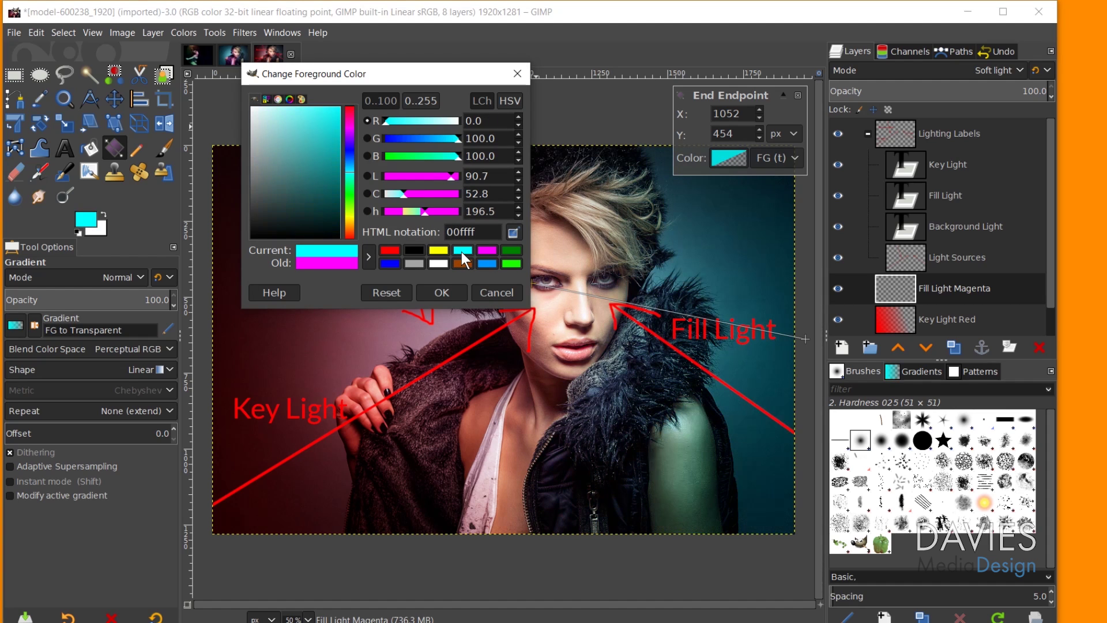
pyautogui.click(510, 252)
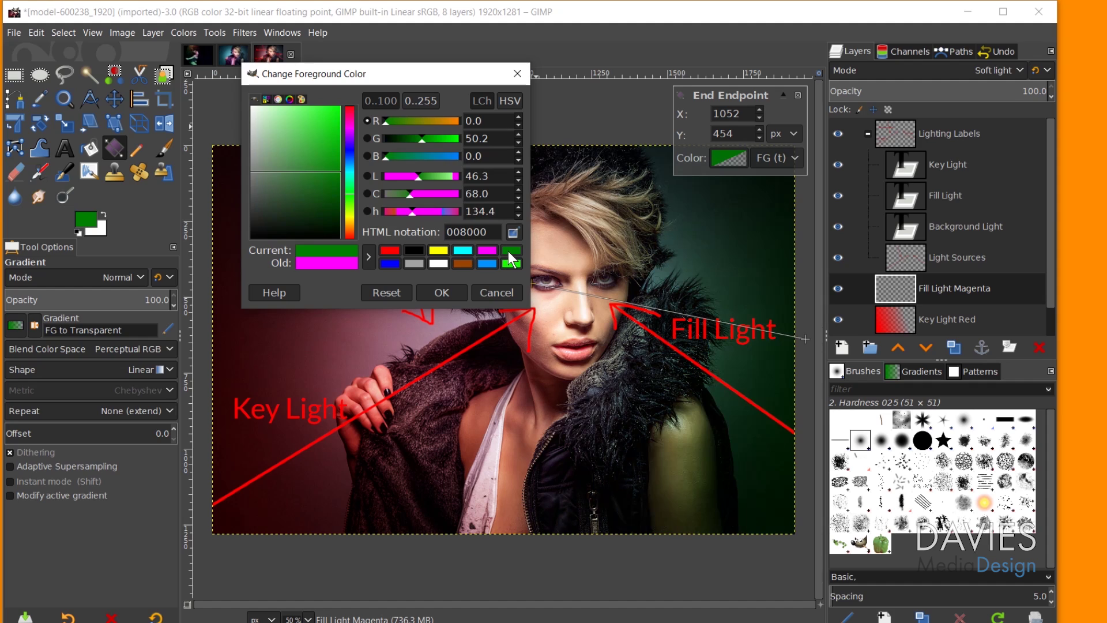
pyautogui.click(387, 263)
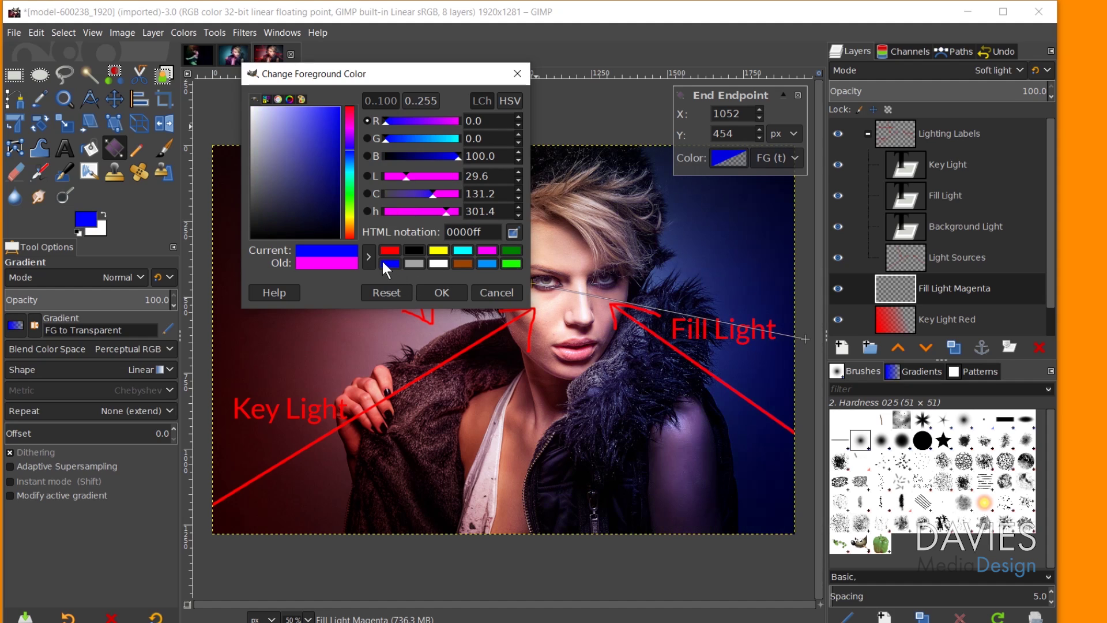
pyautogui.click(487, 254)
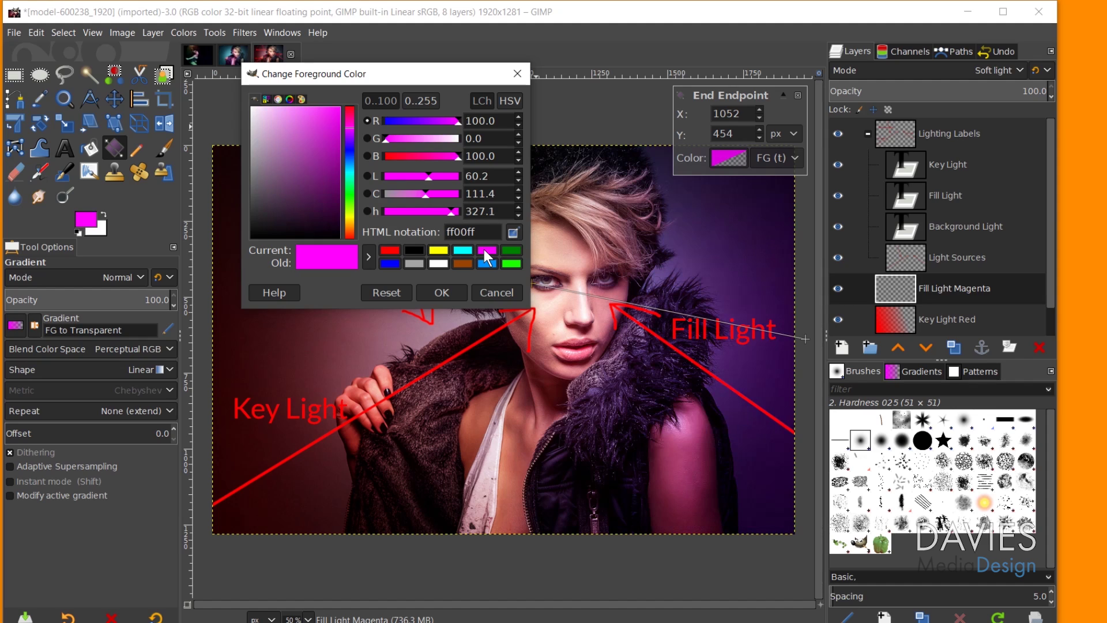
pyautogui.click(443, 292)
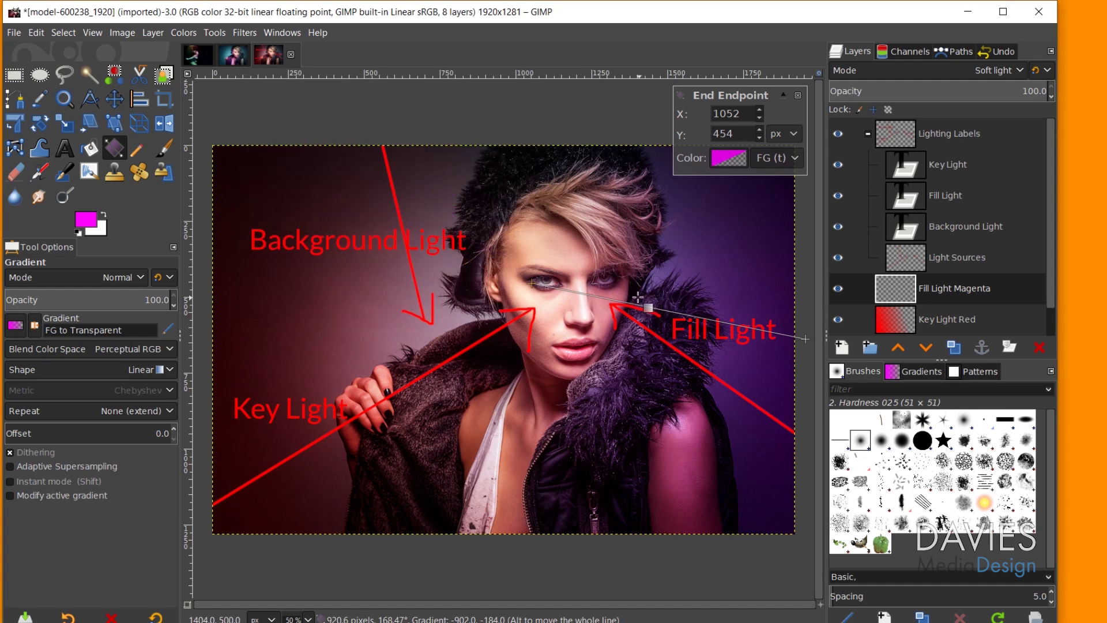
# Apply the magenta gradient on the Fill Light Magenta layer
pyautogui.click(805, 339)
pyautogui.press('Return')
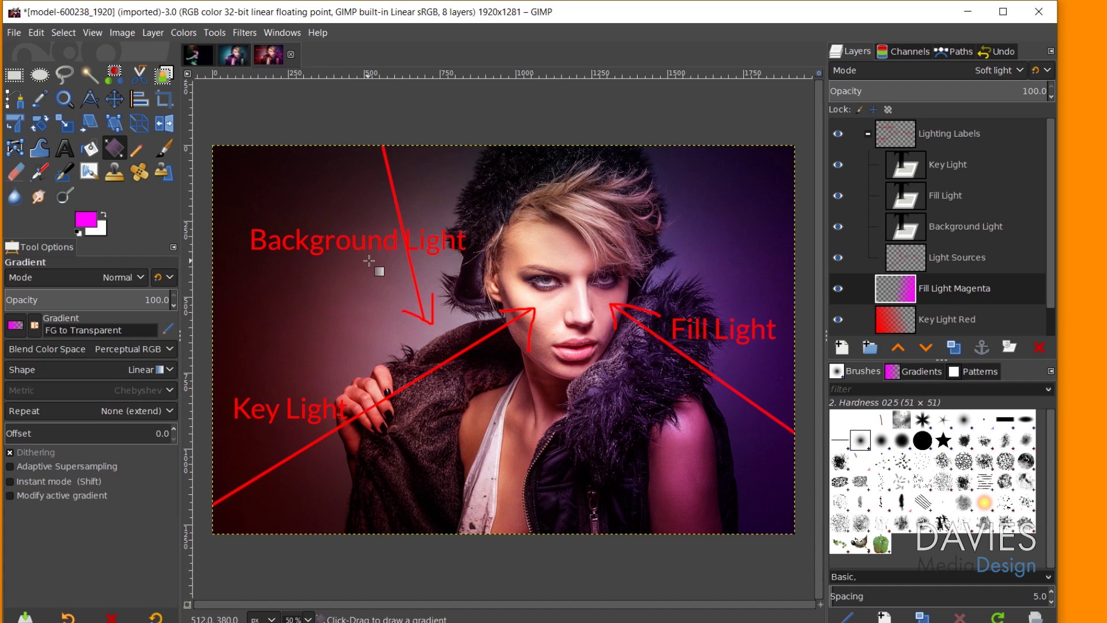
# Add a transparent layer named "Background Light Magenta" in Soft light mode above the Fill Light Magenta layer
pyautogui.click(845, 346)
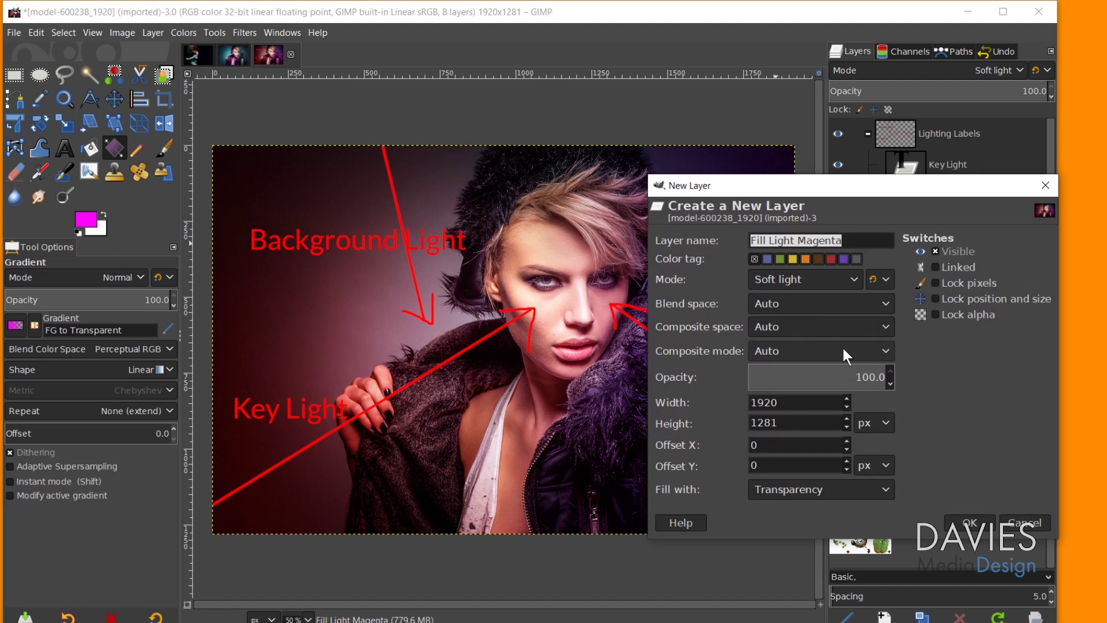
pyautogui.write('Background Light Magenta')
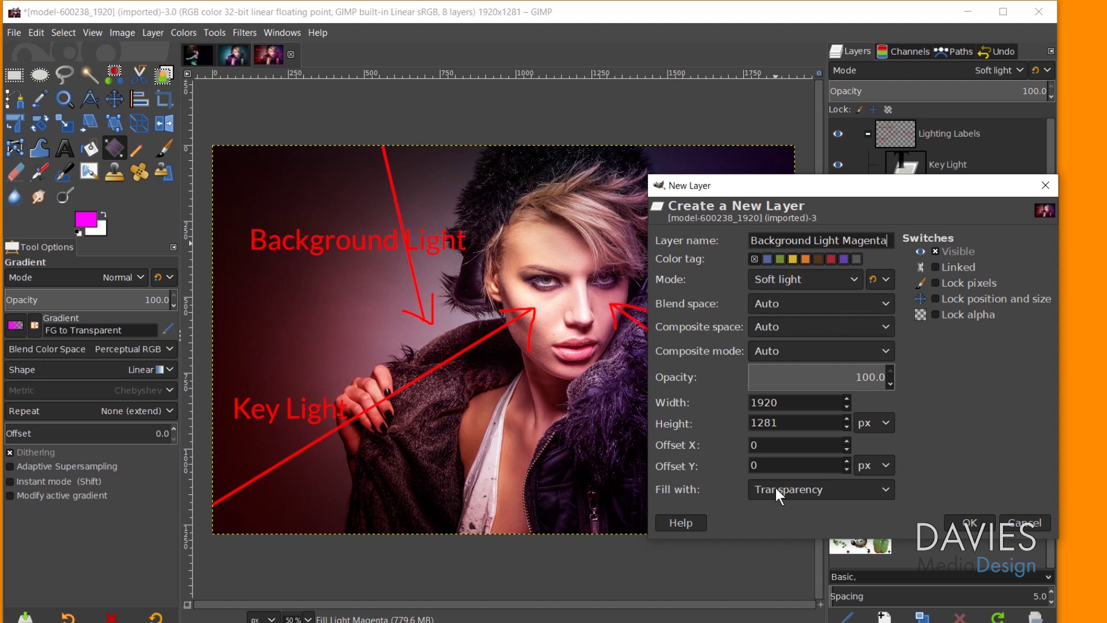
pyautogui.click(973, 527)
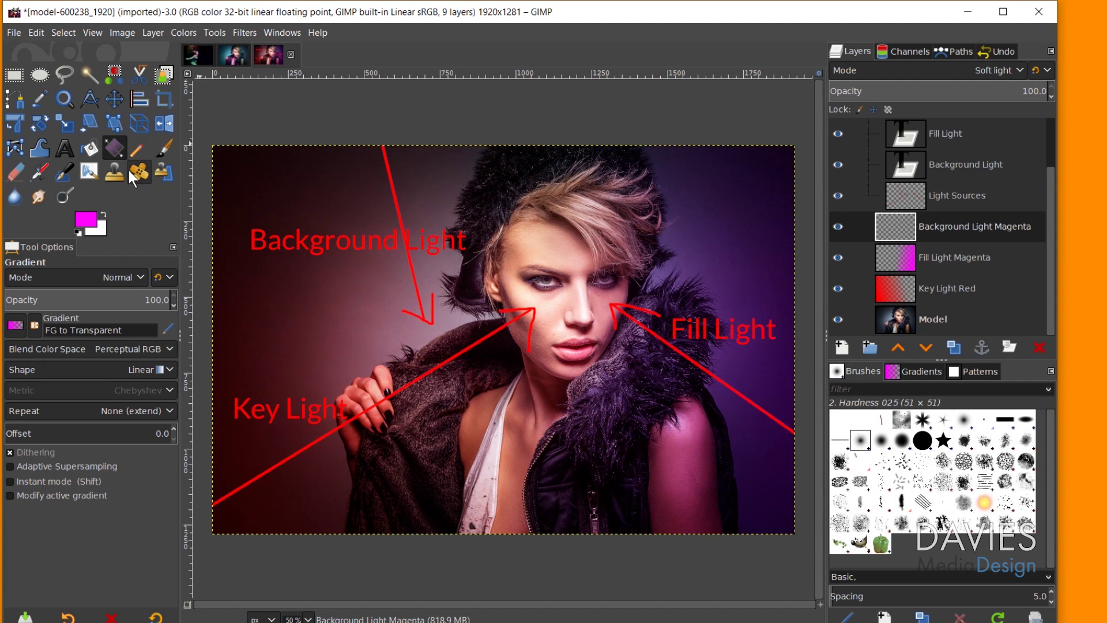
# Draw a diagonal magenta gradient on Background Light Magenta, starting at about 636, -72 px and ending below the photo's lower edge, and apply it
pyautogui.moveTo(393, 116); pyautogui.dragTo(692, 547)
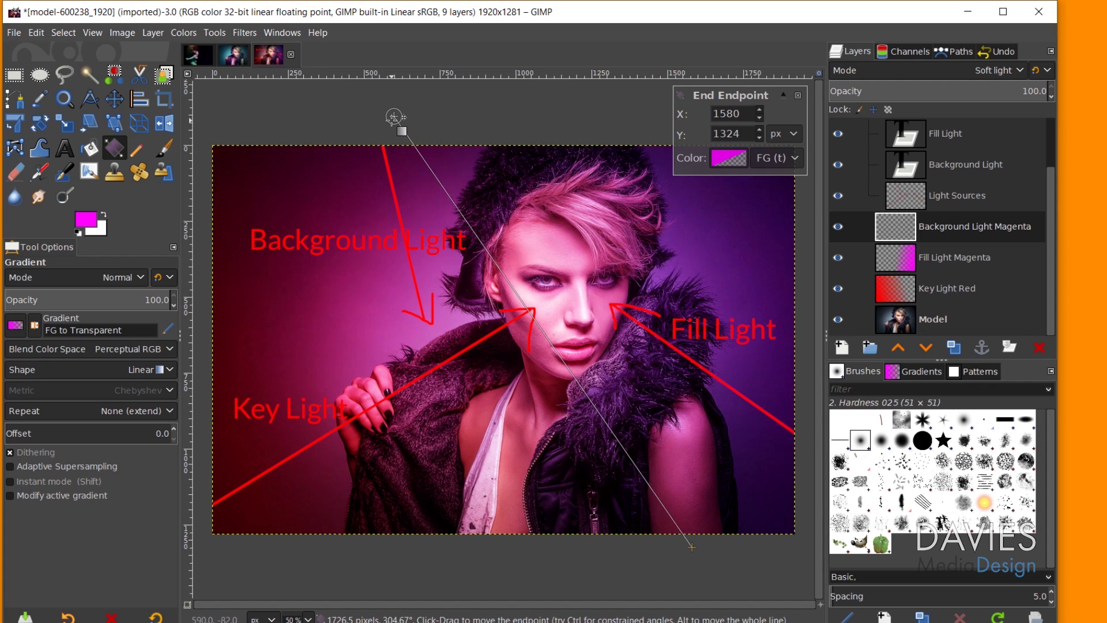
pyautogui.moveTo(394, 116); pyautogui.dragTo(406, 123)
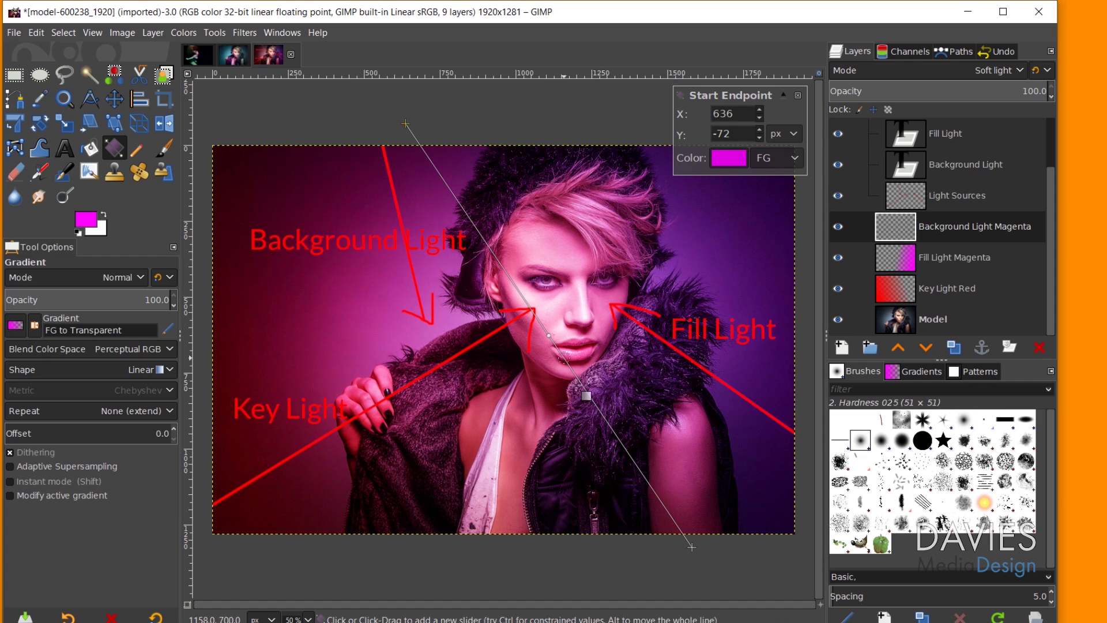
pyautogui.moveTo(694, 552); pyautogui.dragTo(672, 572)
pyautogui.press('Return')
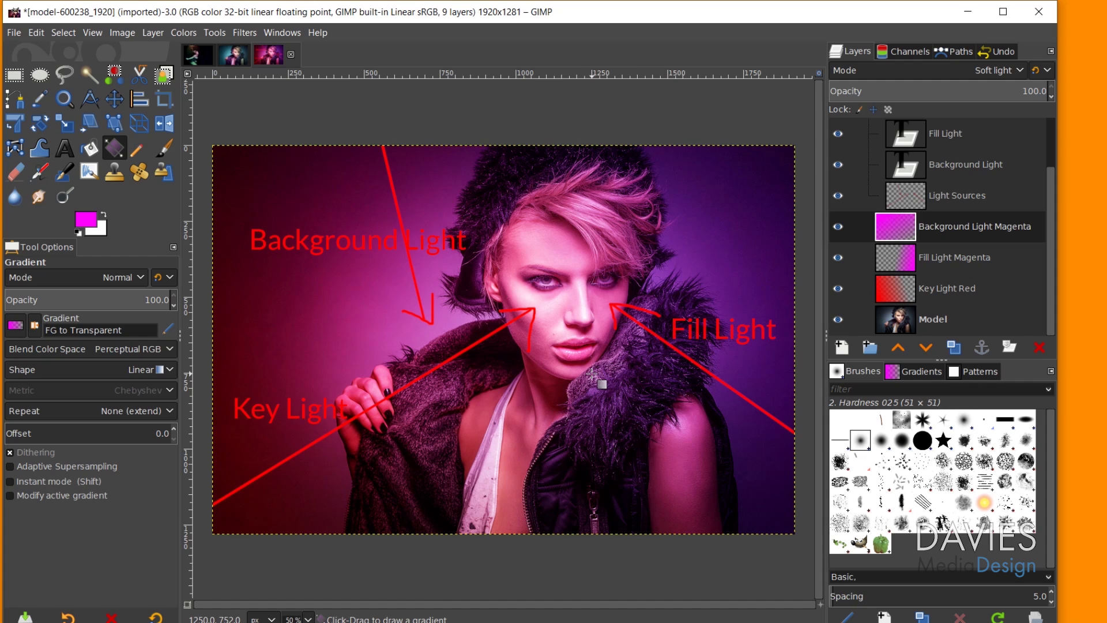
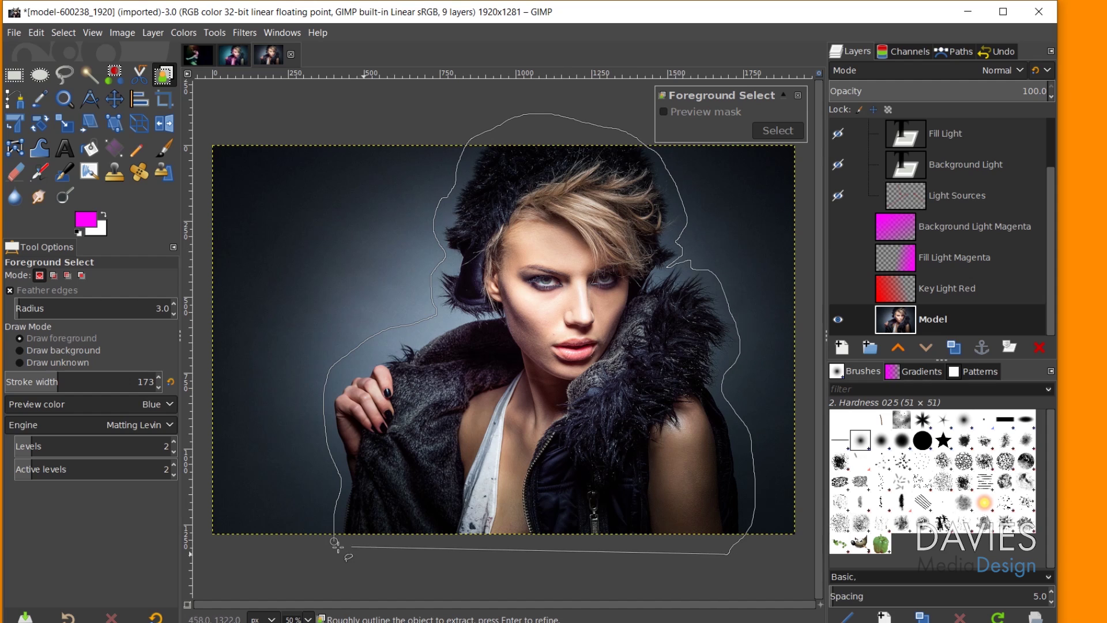
# Confirm the rough outline, paint over the model as foreground with stroke width 173, preview the mask and turn it into a selection
pyautogui.click(419, 379)
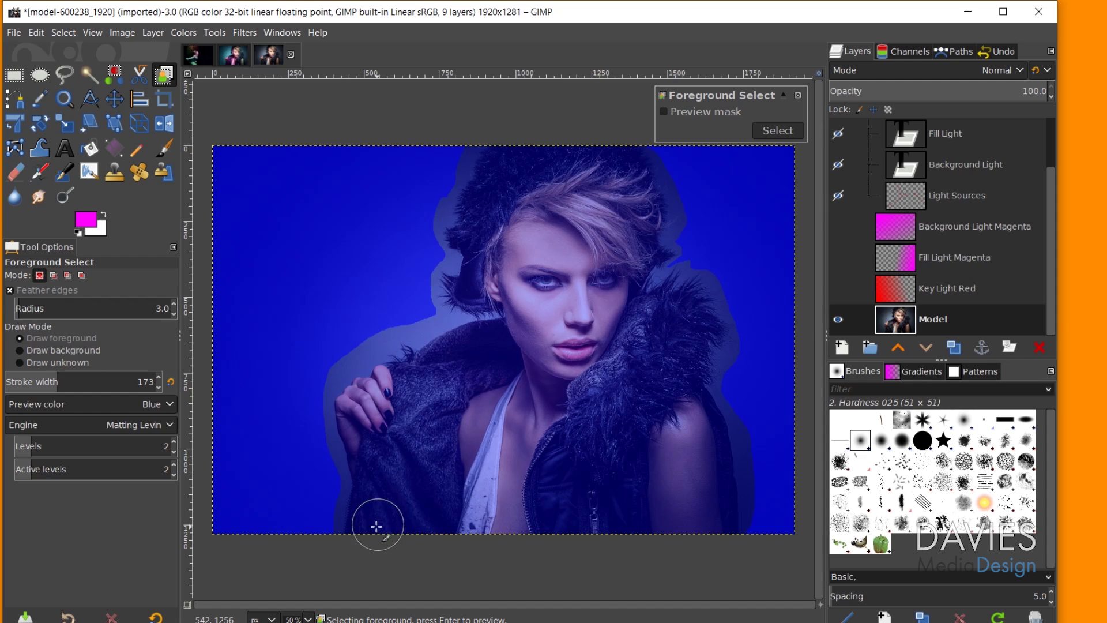
pyautogui.moveTo(376, 525)
pyautogui.mouseDown()
pyautogui.moveTo(386, 402)
pyautogui.moveTo(525, 347)
pyautogui.moveTo(535, 327)
pyautogui.moveTo(538, 290)
pyautogui.moveTo(499, 284)
pyautogui.moveTo(494, 272)
pyautogui.moveTo(505, 199)
pyautogui.moveTo(537, 171)
pyautogui.moveTo(612, 168)
pyautogui.moveTo(626, 225)
pyautogui.moveTo(567, 203)
pyautogui.moveTo(538, 226)
pyautogui.moveTo(572, 246)
pyautogui.moveTo(609, 245)
pyautogui.moveTo(581, 295)
pyautogui.moveTo(567, 276)
pyautogui.moveTo(588, 349)
pyautogui.moveTo(614, 353)
pyautogui.moveTo(629, 337)
pyautogui.moveTo(667, 360)
pyautogui.moveTo(695, 479)
pyautogui.moveTo(606, 376)
pyautogui.moveTo(568, 413)
pyautogui.moveTo(555, 400)
pyautogui.moveTo(524, 458)
pyautogui.moveTo(443, 426)
pyautogui.moveTo(492, 539)
pyautogui.moveTo(529, 549)
pyautogui.moveTo(559, 488)
pyautogui.moveTo(457, 499)
pyautogui.moveTo(438, 450)
pyautogui.mouseUp()
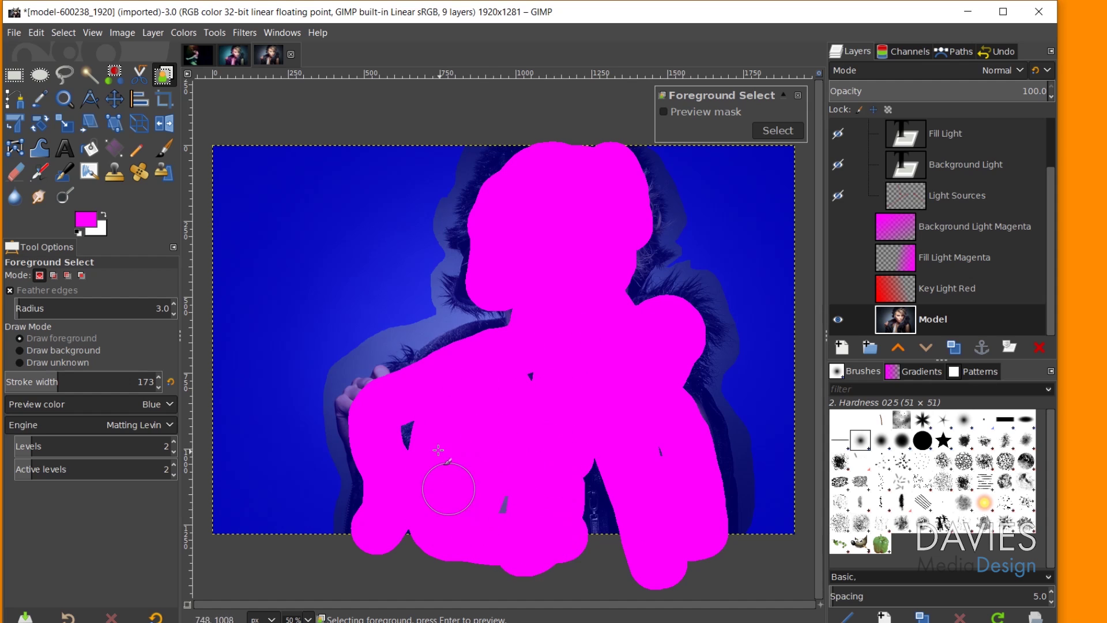
pyautogui.moveTo(532, 399)
pyautogui.mouseDown()
pyautogui.moveTo(582, 530)
pyautogui.moveTo(605, 485)
pyautogui.moveTo(635, 528)
pyautogui.moveTo(657, 448)
pyautogui.moveTo(640, 467)
pyautogui.mouseUp()
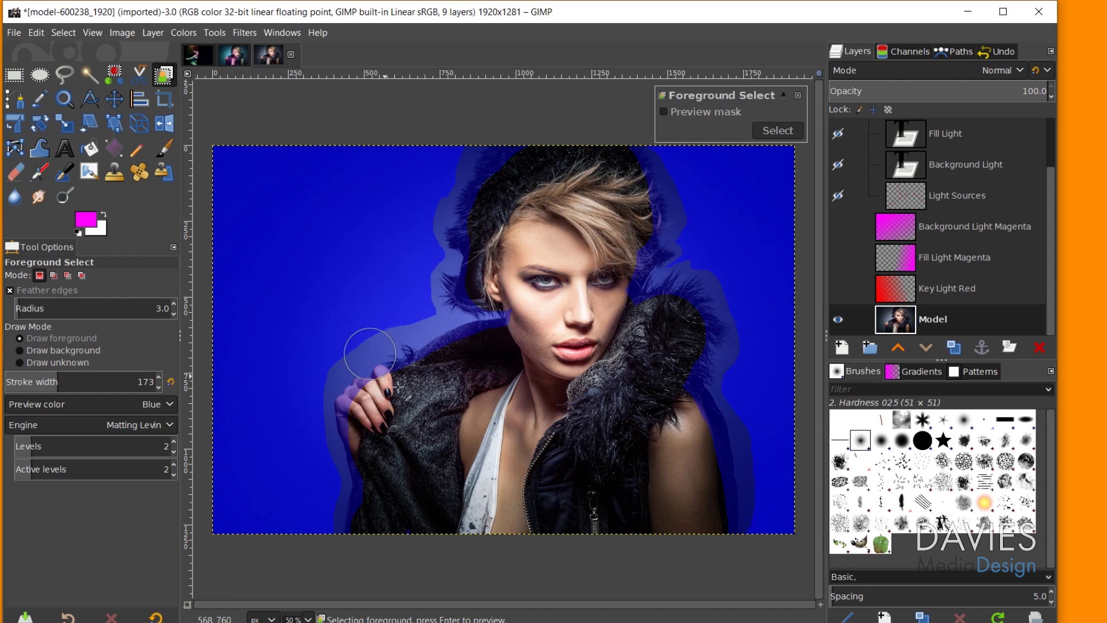
pyautogui.click(542, 383)
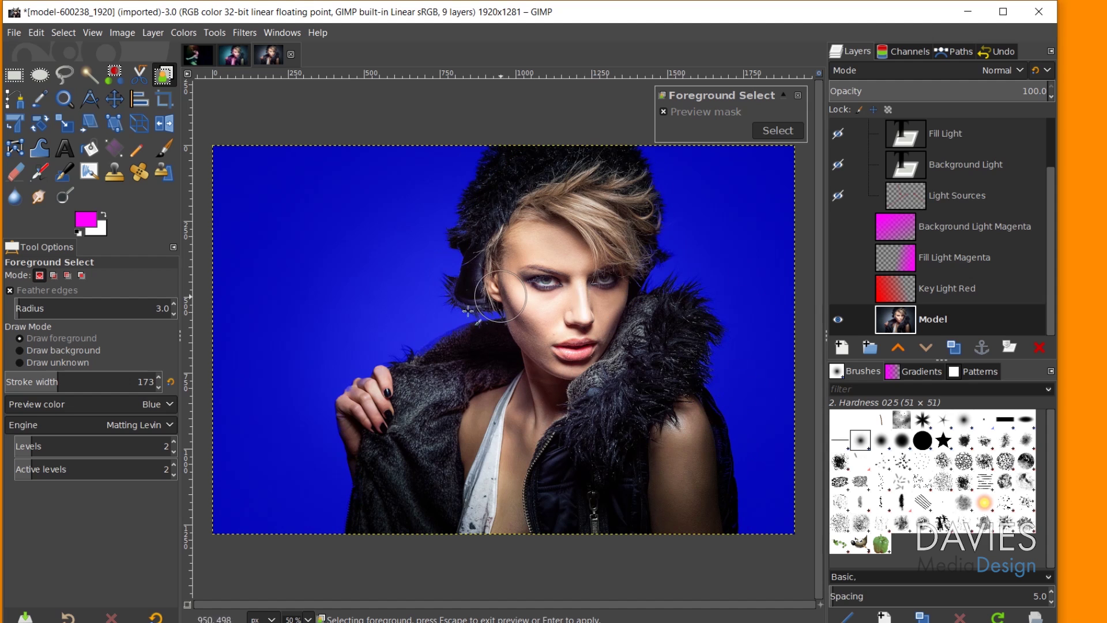
pyautogui.press('Return')
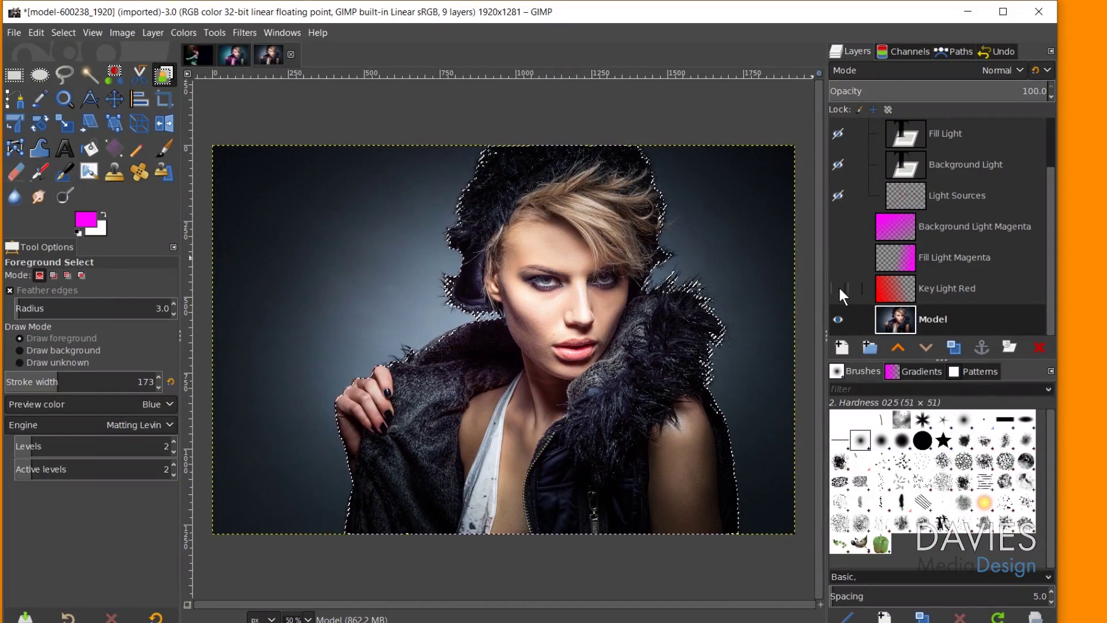
# Show the Key Light Red layer and add a layer mask to it initialized from the selection
pyautogui.click(838, 286)
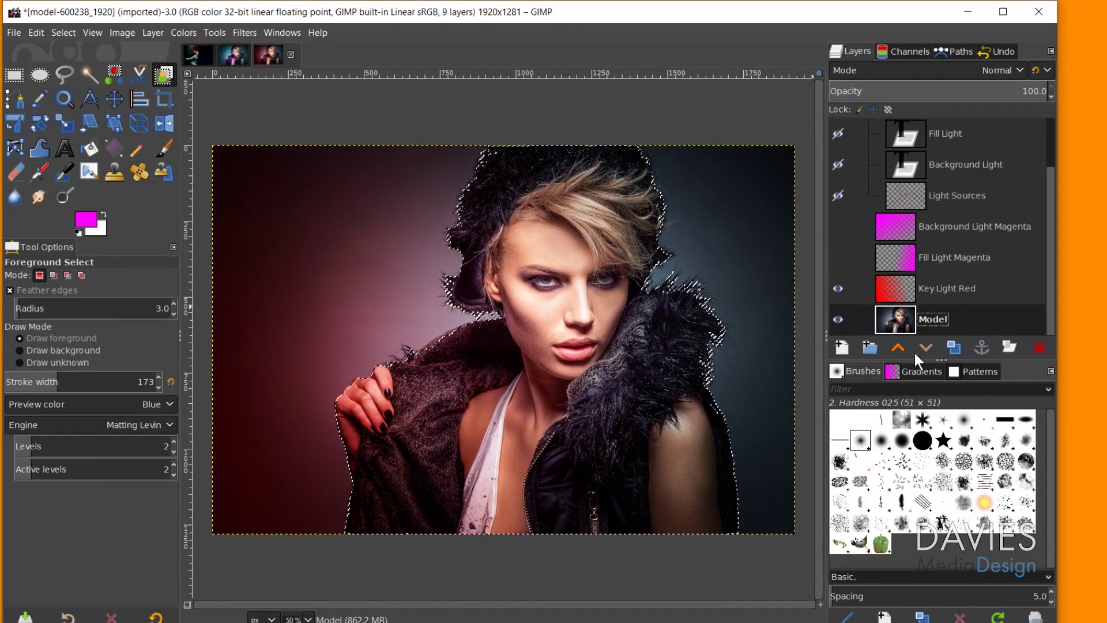
pyautogui.rightClick(903, 291)
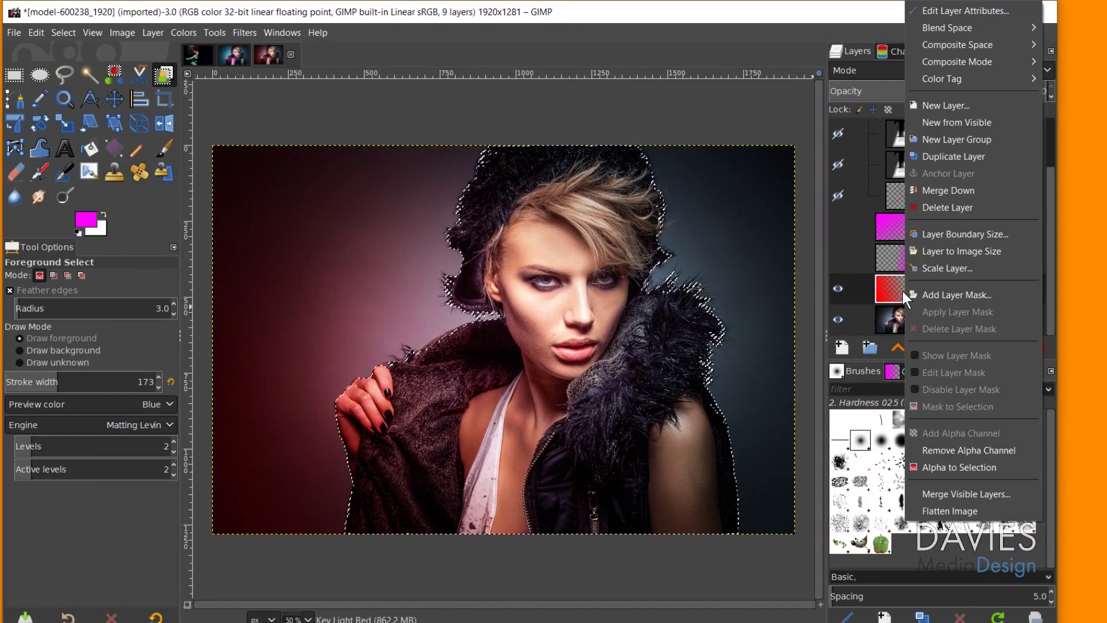
pyautogui.click(935, 292)
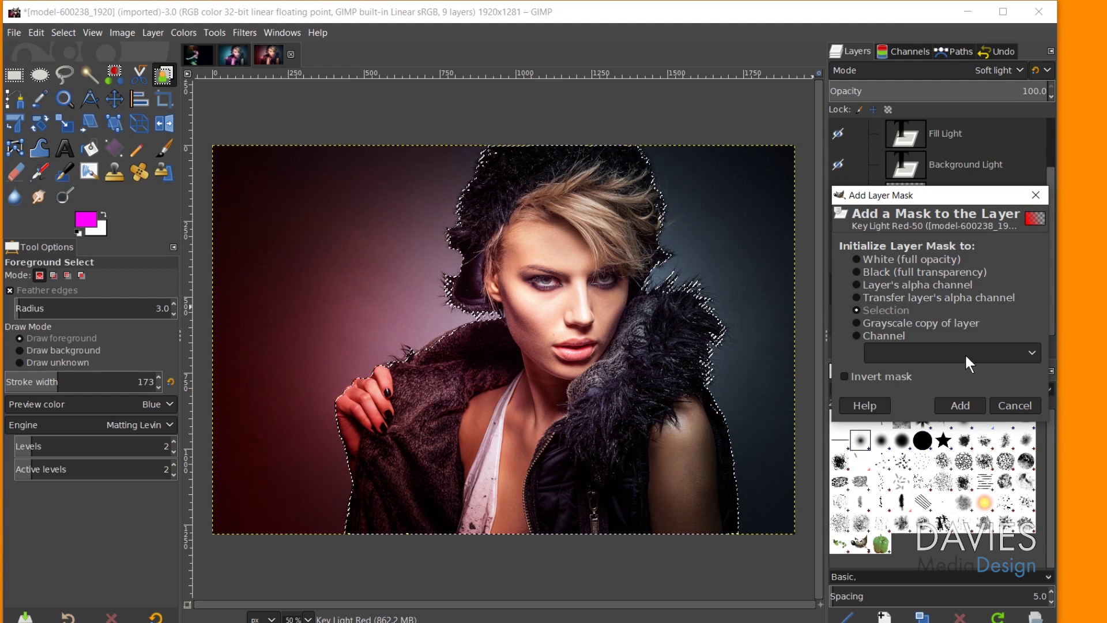
pyautogui.click(961, 407)
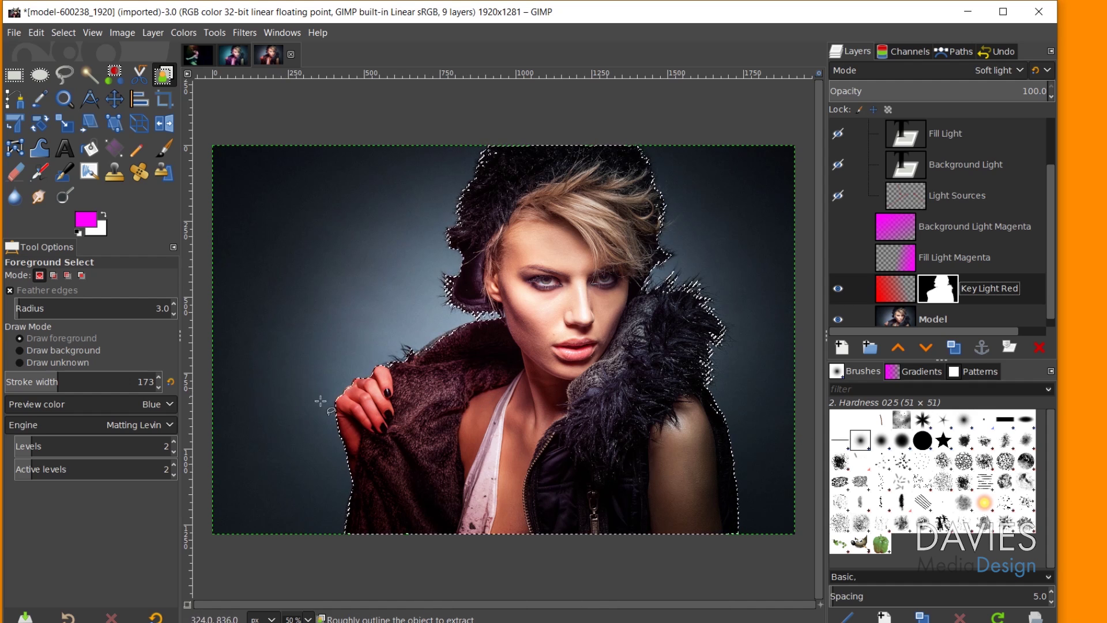
# Show the Fill Light Magenta layer and add a layer mask to it initialized from the selection
pyautogui.click(896, 266)
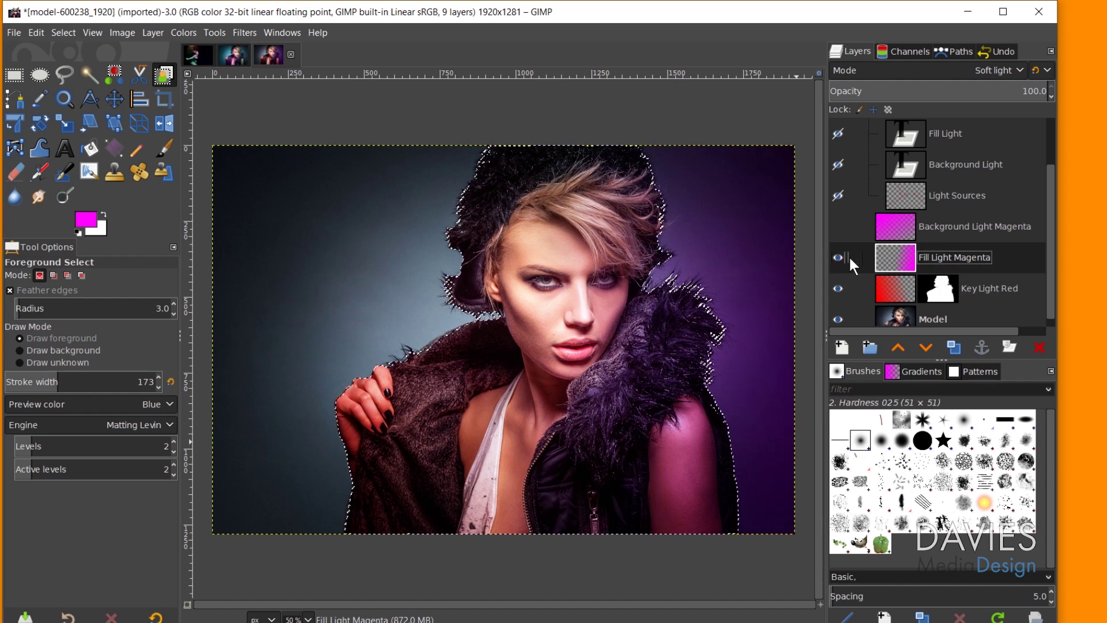
pyautogui.rightClick(886, 256)
pyautogui.click(915, 293)
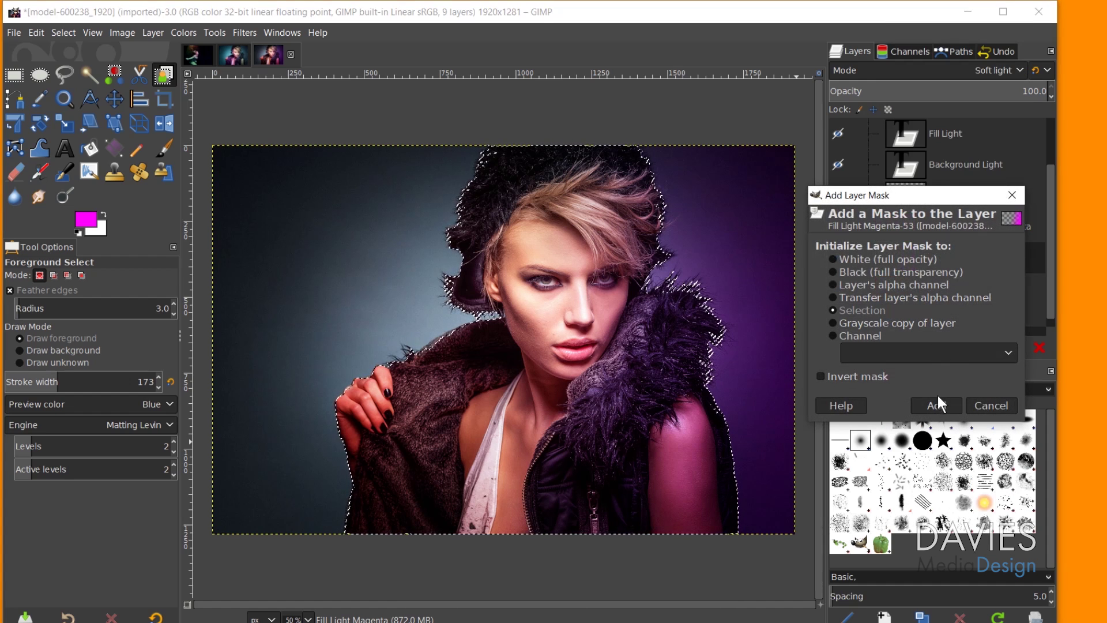
pyautogui.click(936, 406)
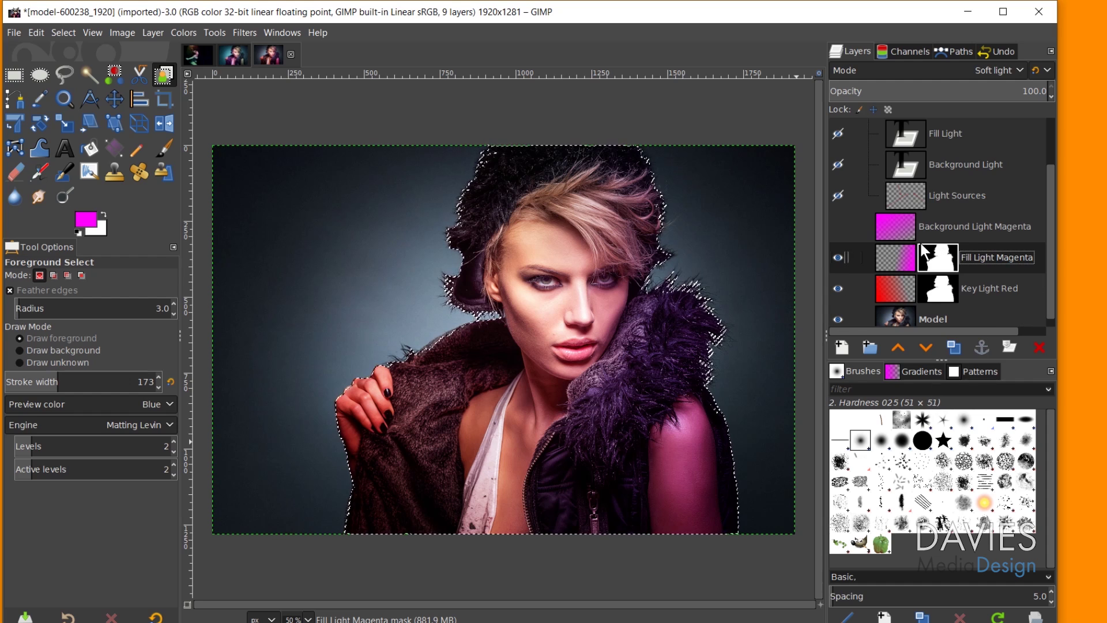
# Show and select the Background Light Magenta layer, and invert the model selection so it covers the background
pyautogui.click(896, 229)
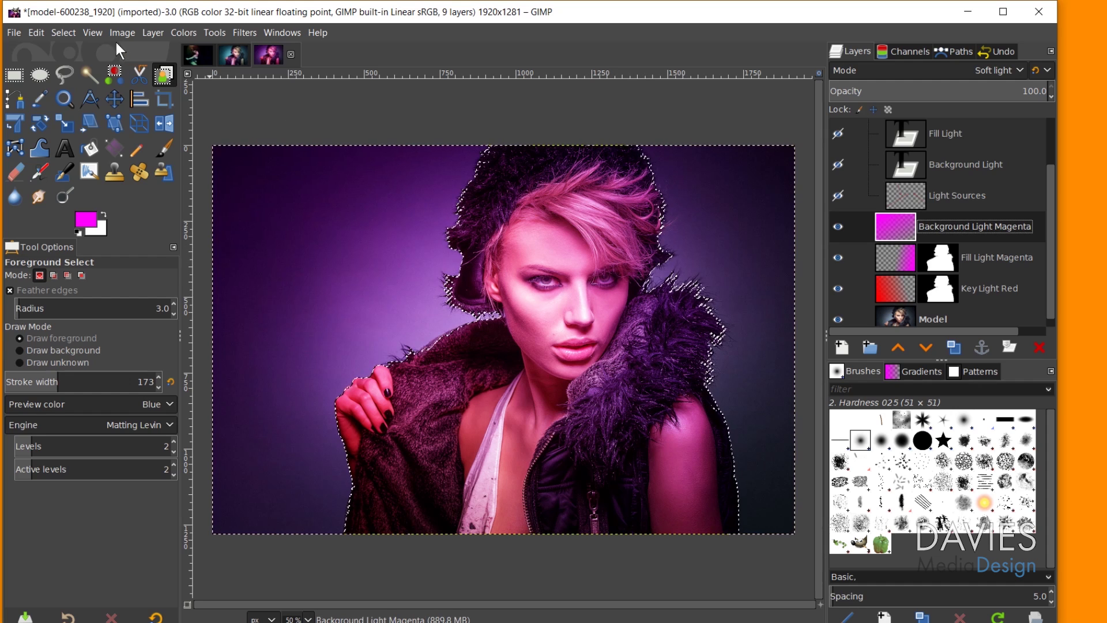
pyautogui.click(61, 32)
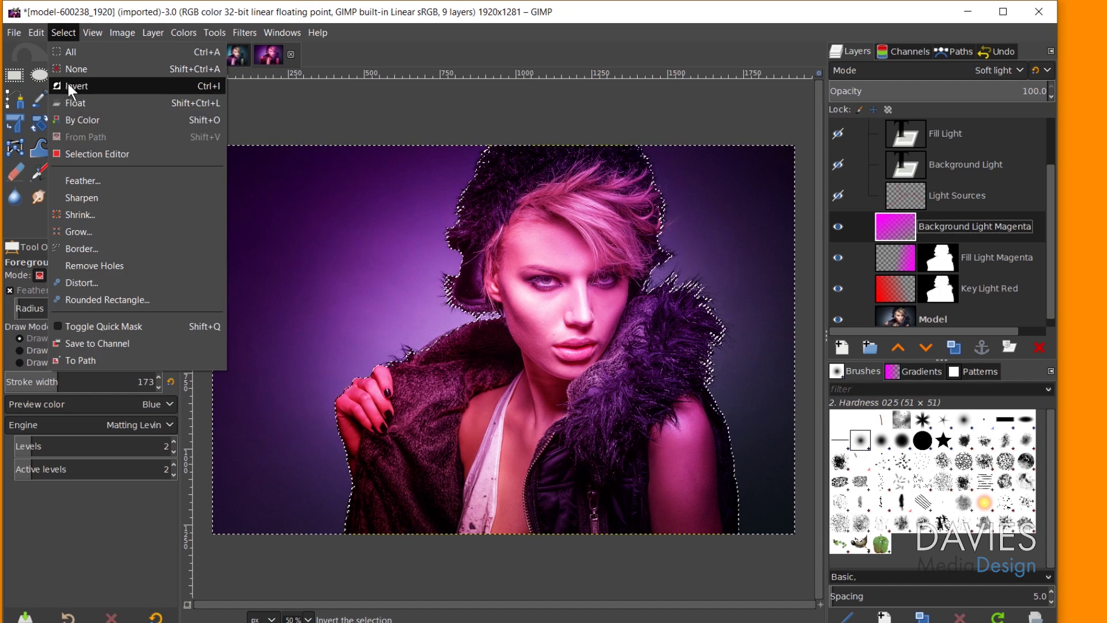
pyautogui.click(127, 23)
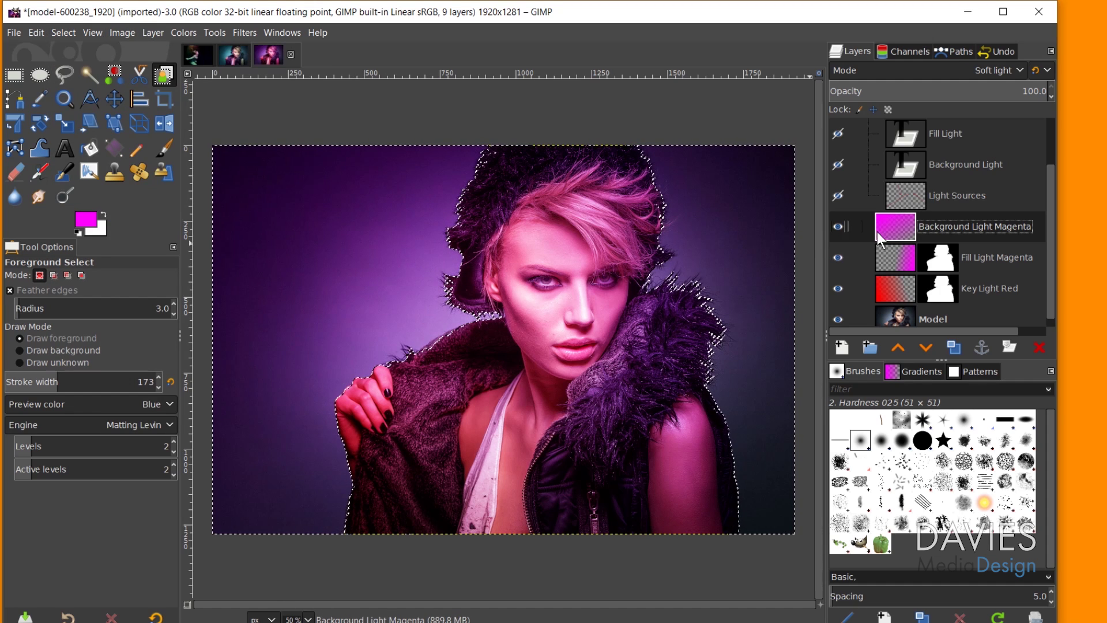
# Add a layer mask to Background Light Magenta initialized from the inverted selection, and deselect everything
pyautogui.rightClick(895, 226)
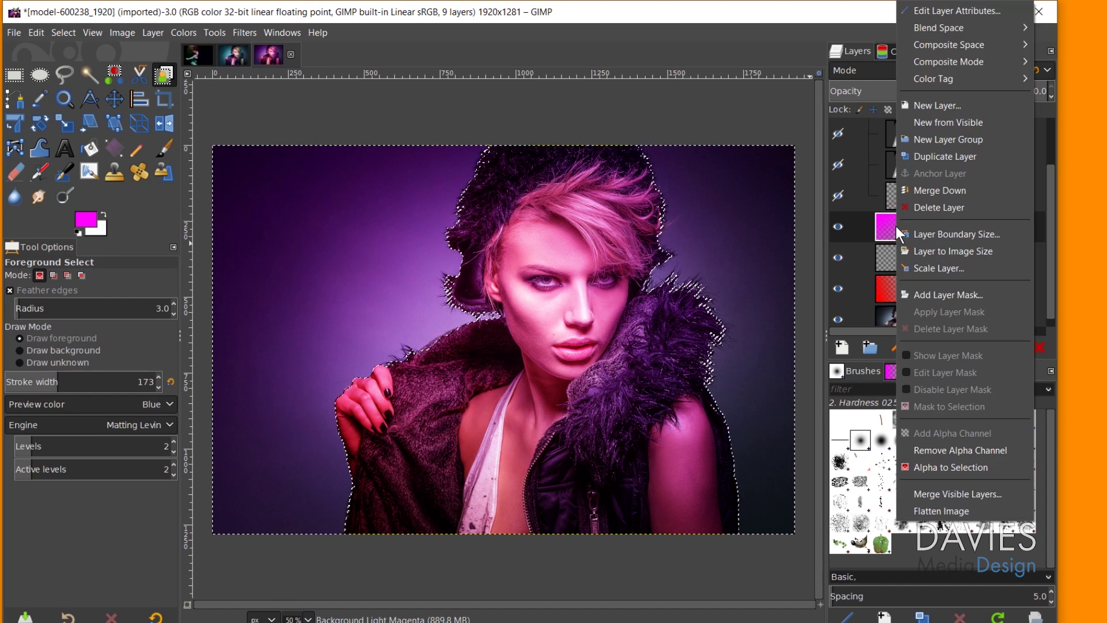
pyautogui.click(934, 295)
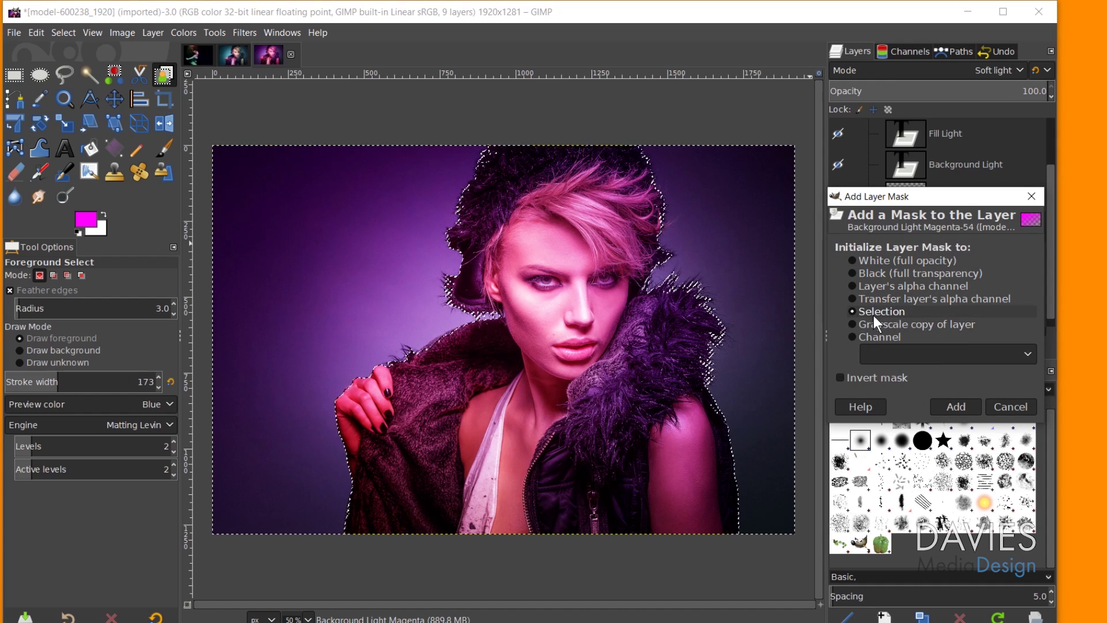
pyautogui.click(956, 407)
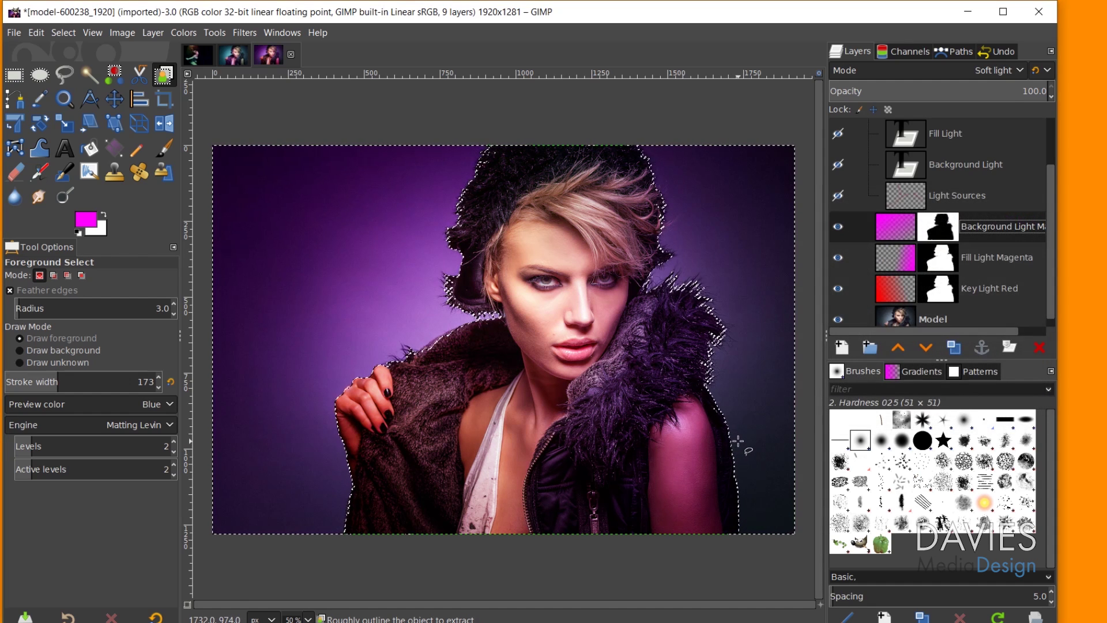
pyautogui.hotkey('ctrl', 'shift', 'a')
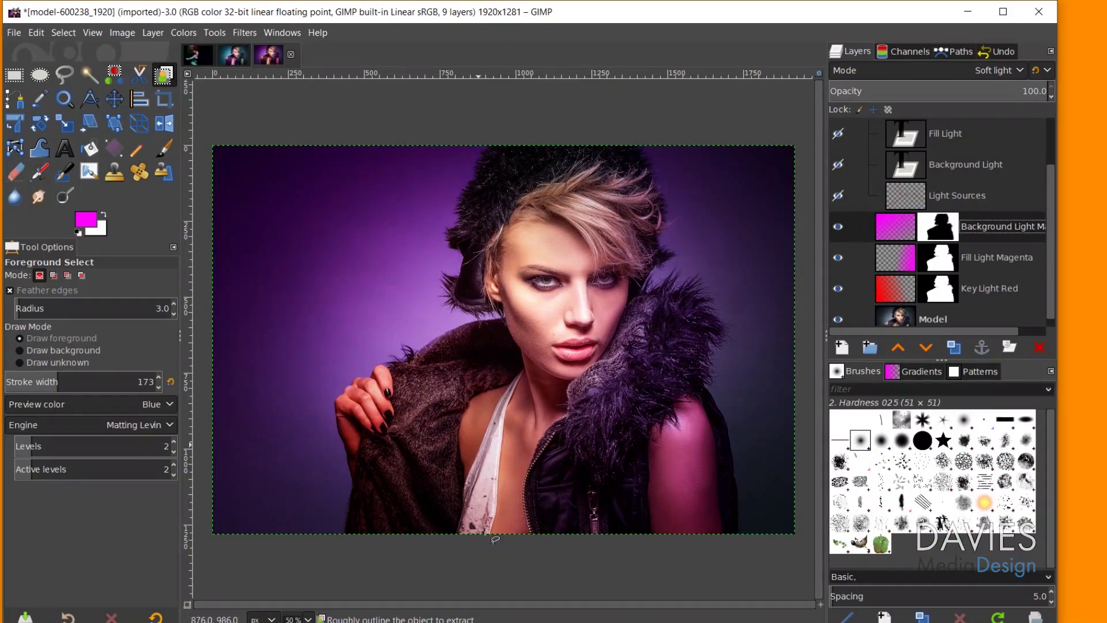
# Activate the Key Light Red layer mask and set up the Paintbrush with a black foreground and a size of 606
pyautogui.click(896, 289)
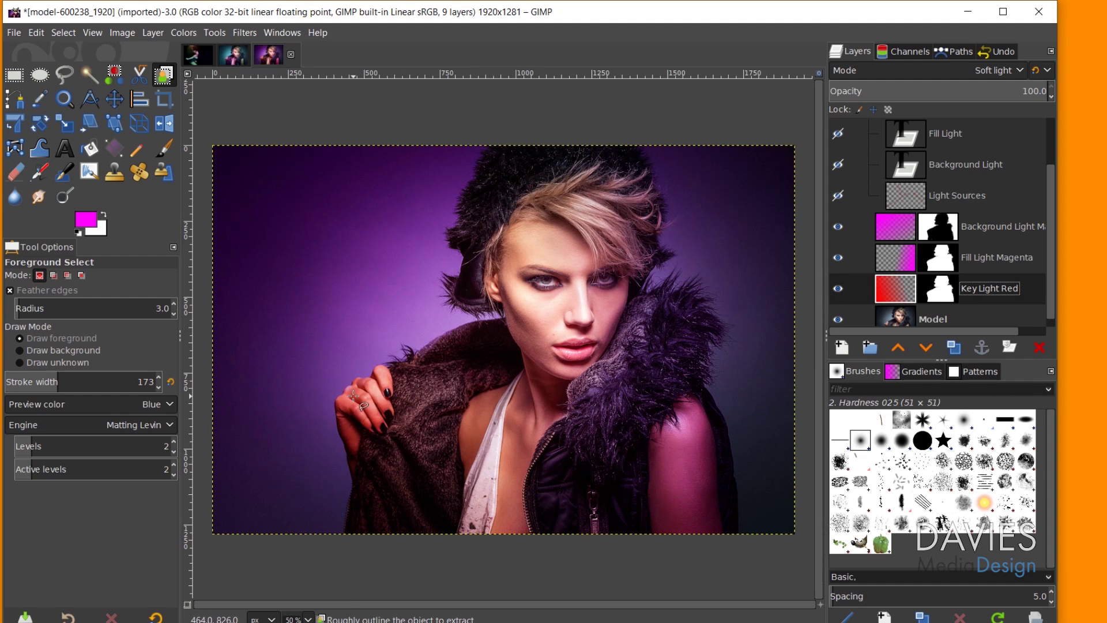
pyautogui.click(936, 293)
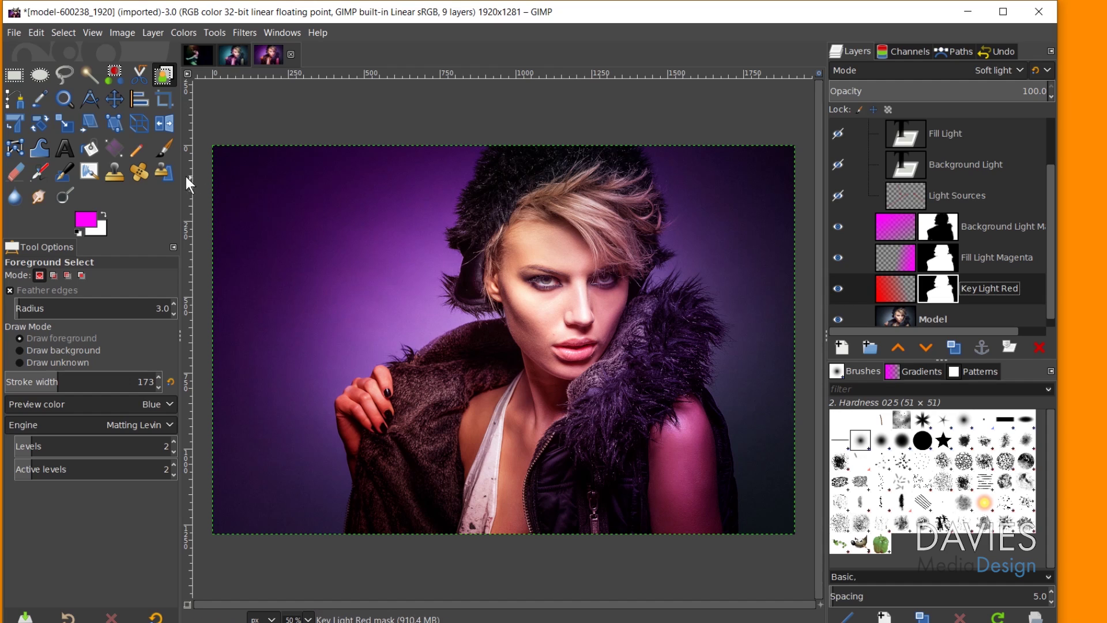
pyautogui.click(165, 148)
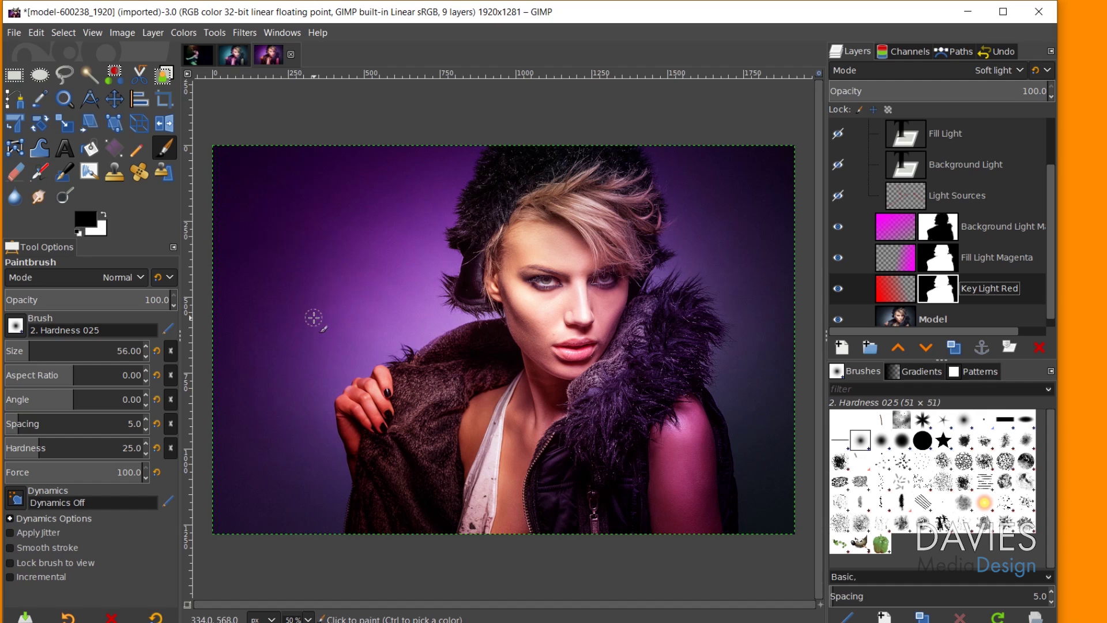
pyautogui.click(51, 351)
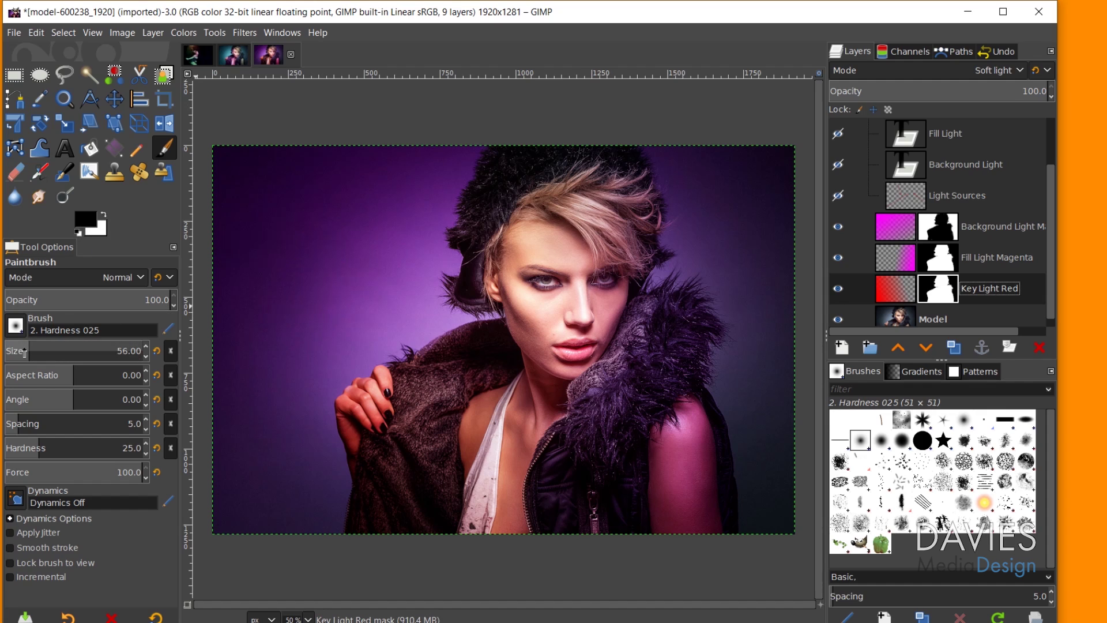
pyautogui.click(87, 351)
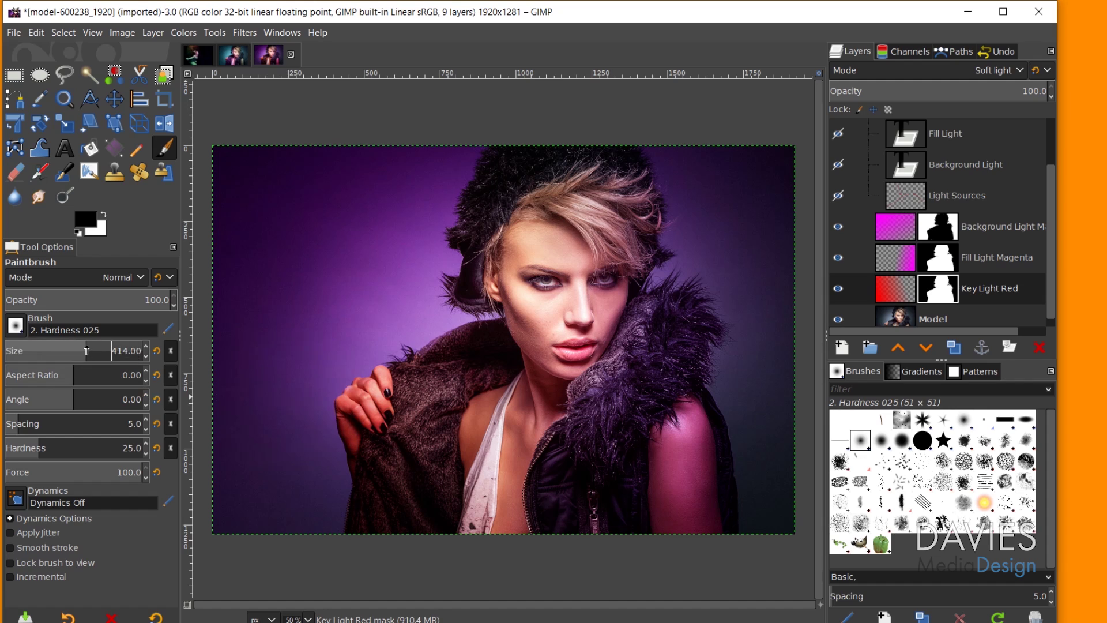
pyautogui.click(106, 351)
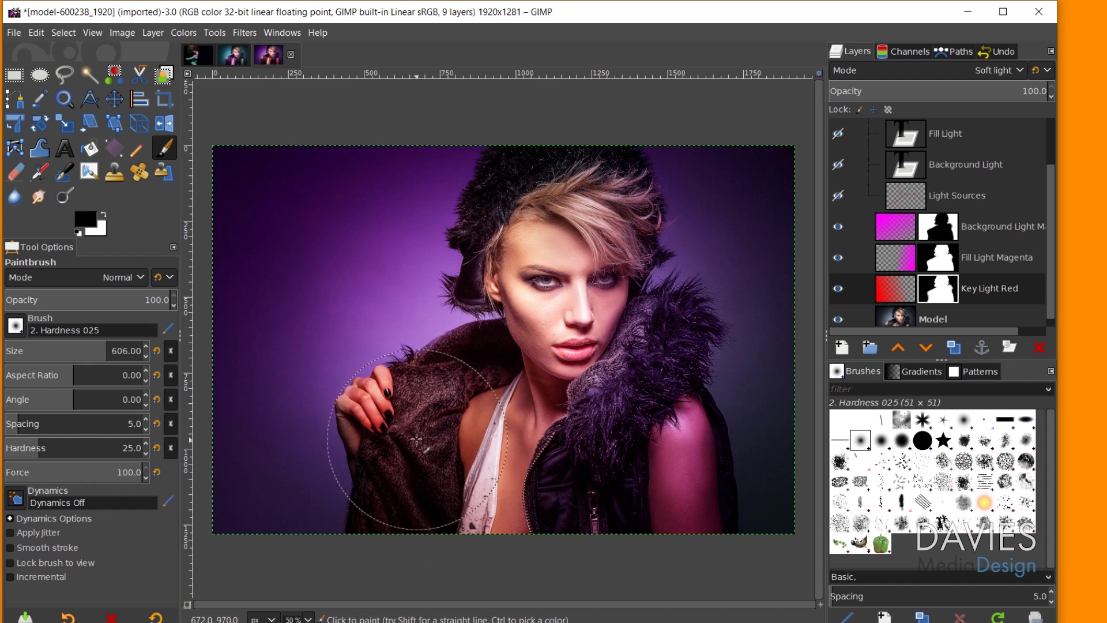
# Make the layer mask of Fill Light Magenta the active paint target for the black brush
pyautogui.click(907, 261)
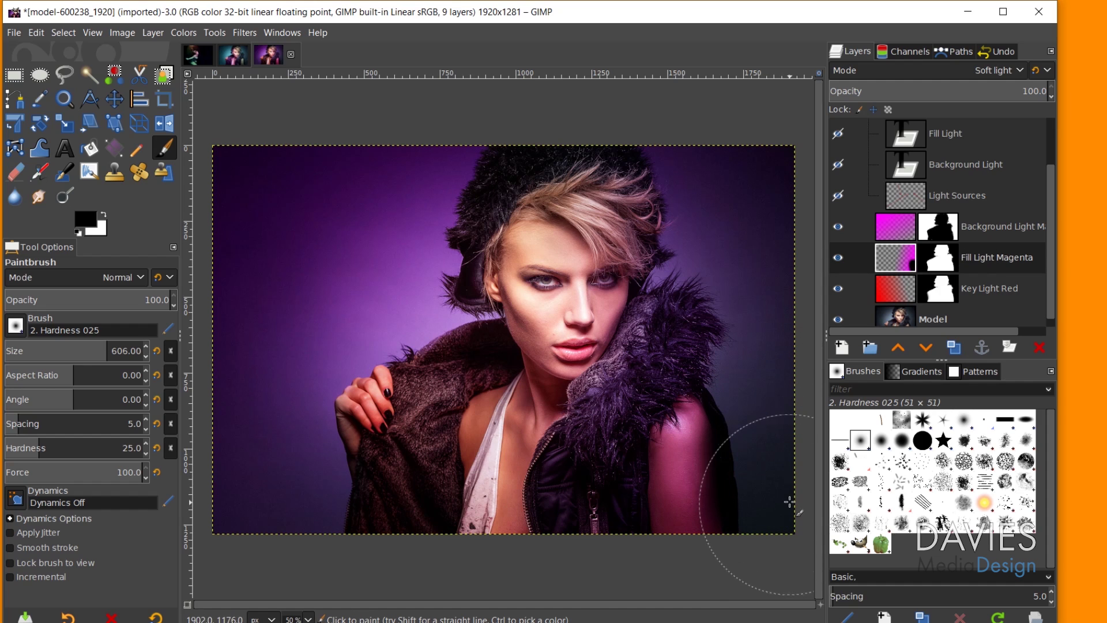
pyautogui.click(938, 257)
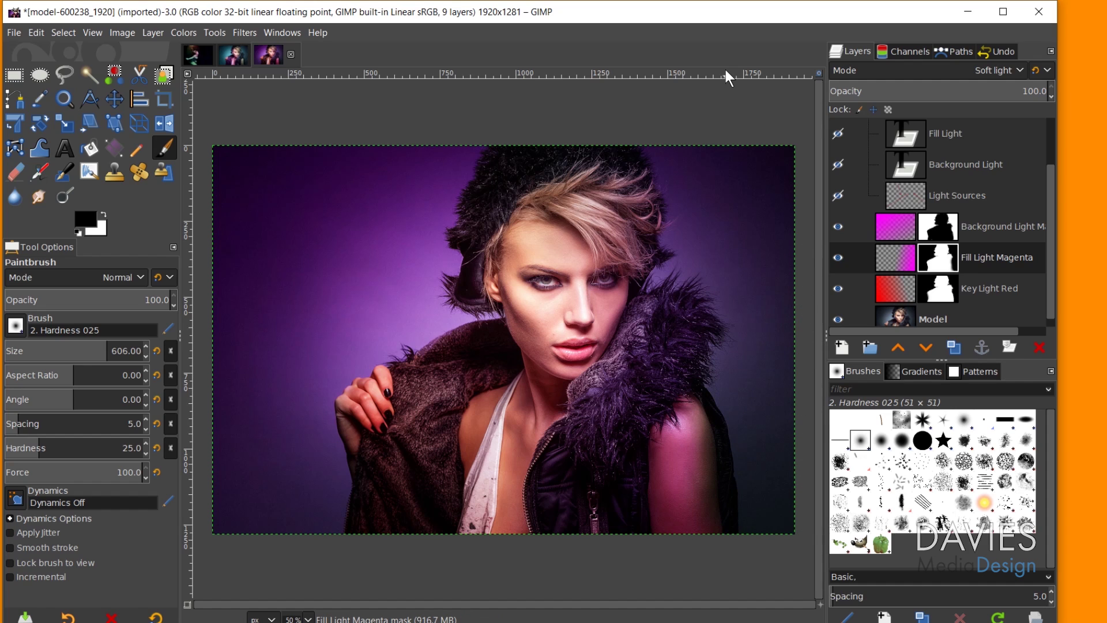
# Hide and reshow the Key Light Red, Fill Light Magenta and Background Light Magenta layers to compare the photo before and after
pyautogui.click(839, 288)
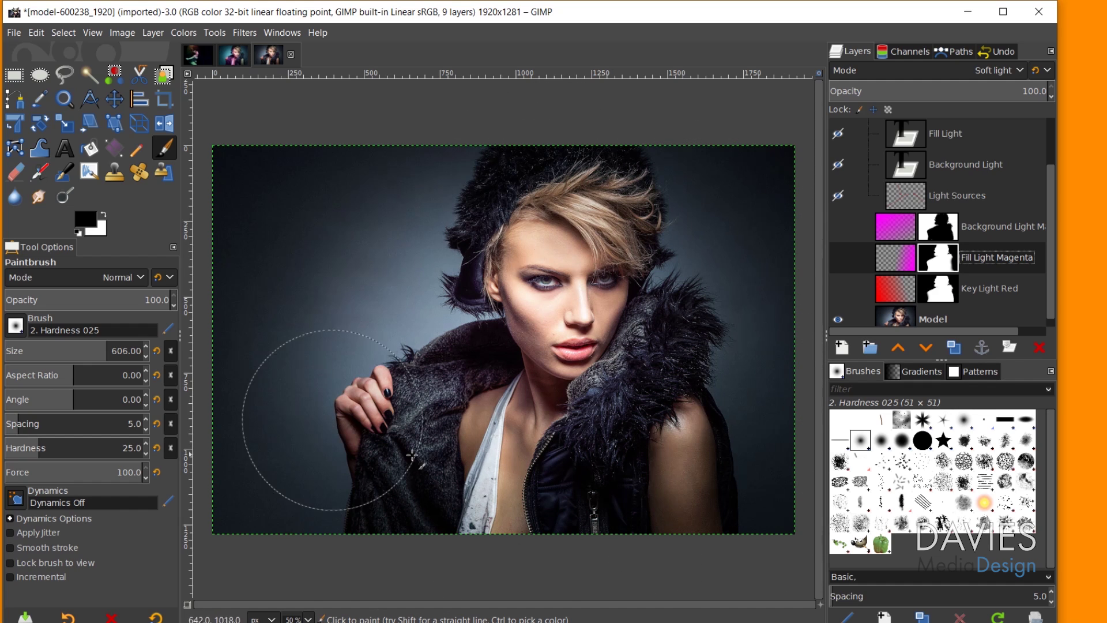
pyautogui.click(839, 288)
pyautogui.click(840, 227)
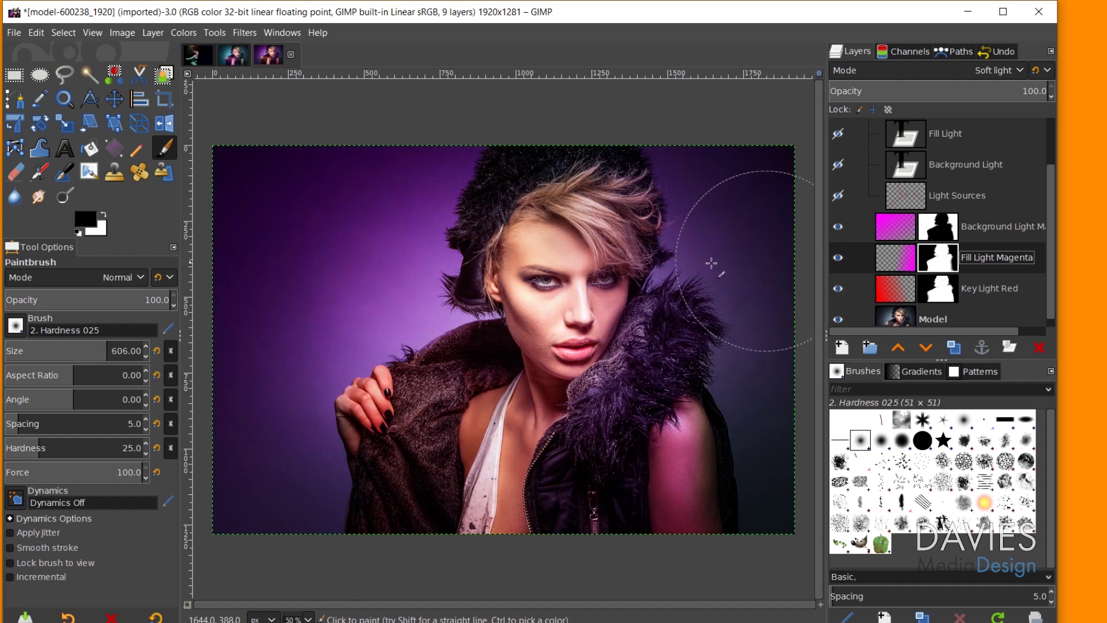